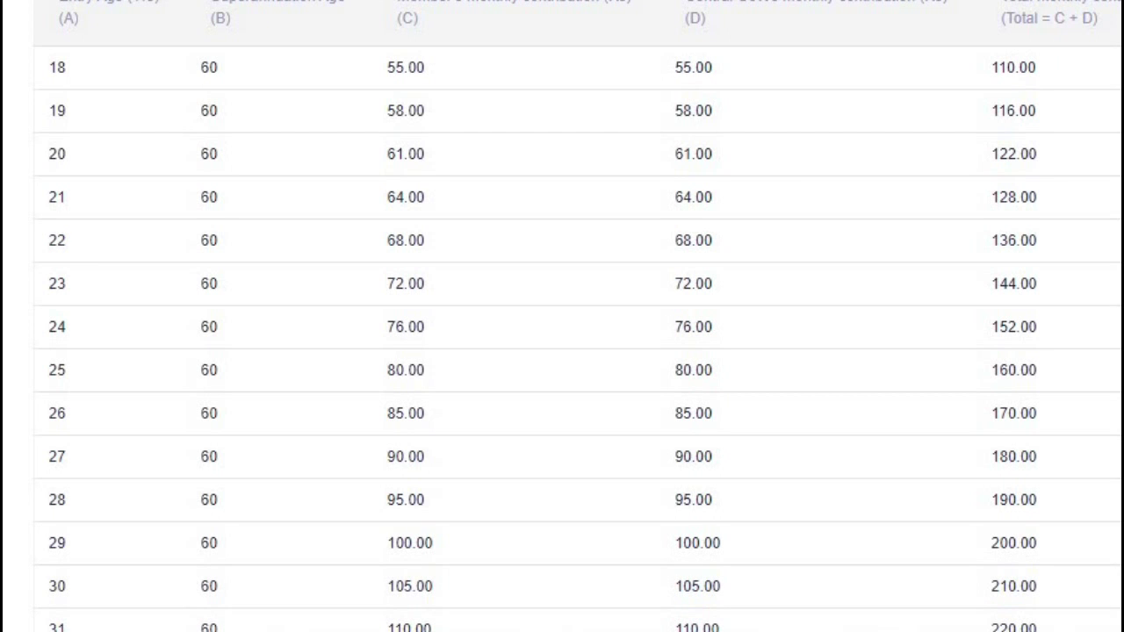
Scroll through the contribution chart up to entry age 40 and back.
scroll(561, 316, "down", 7)
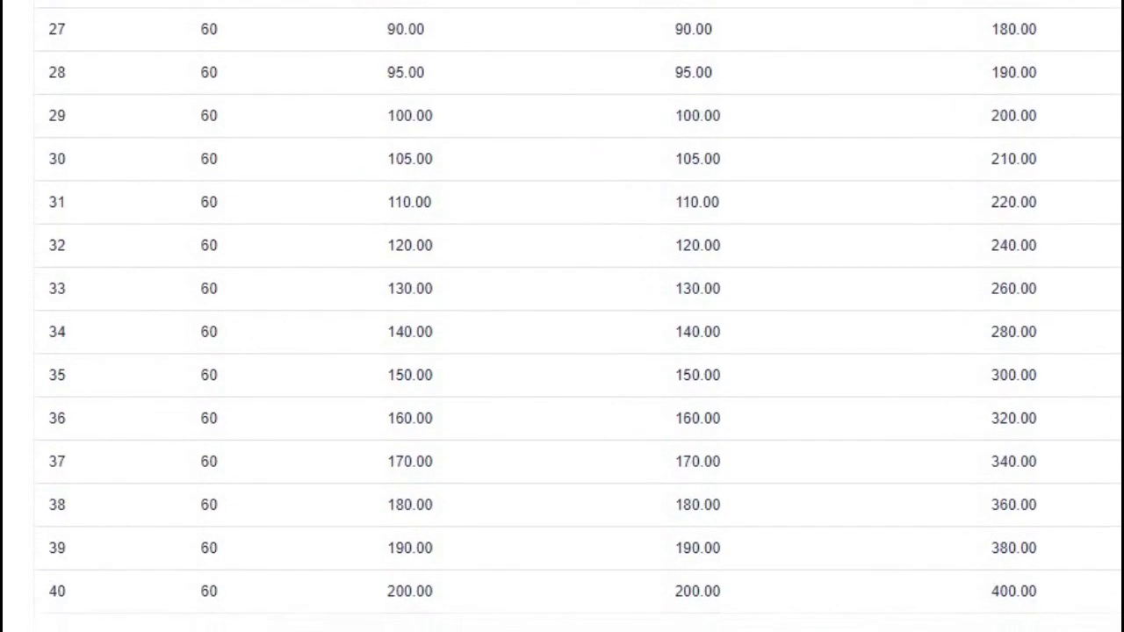
scroll(562, 316, "down", 1)
scroll(562, 316, "up", 7)
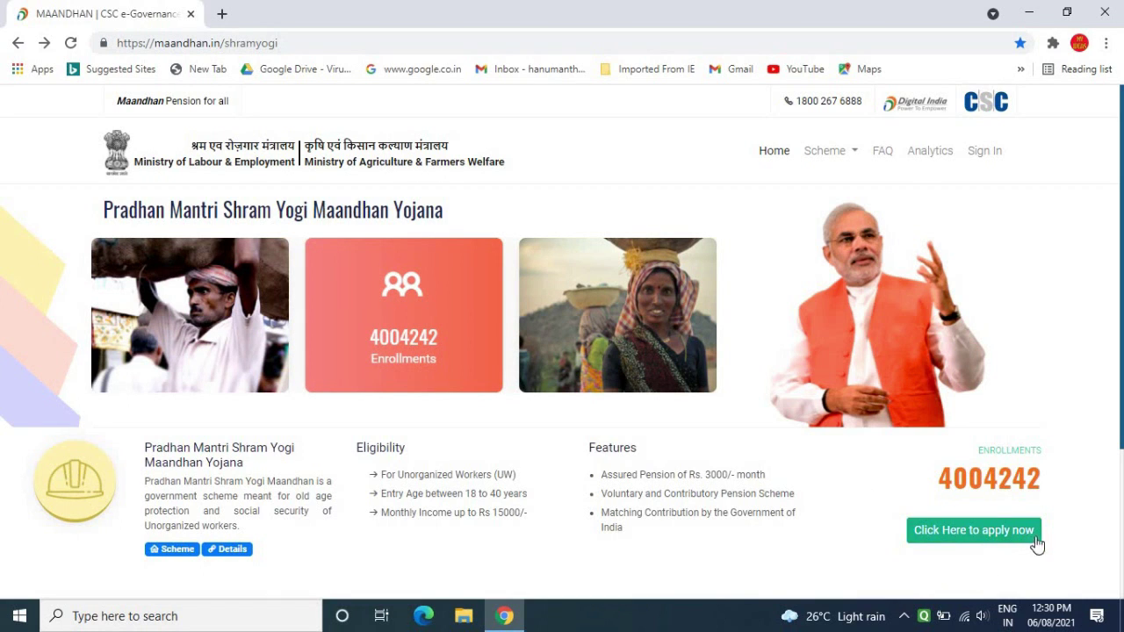
Start Self Enrollment, enter the mobile number and captcha, and request an OTP.
left_click(973, 534)
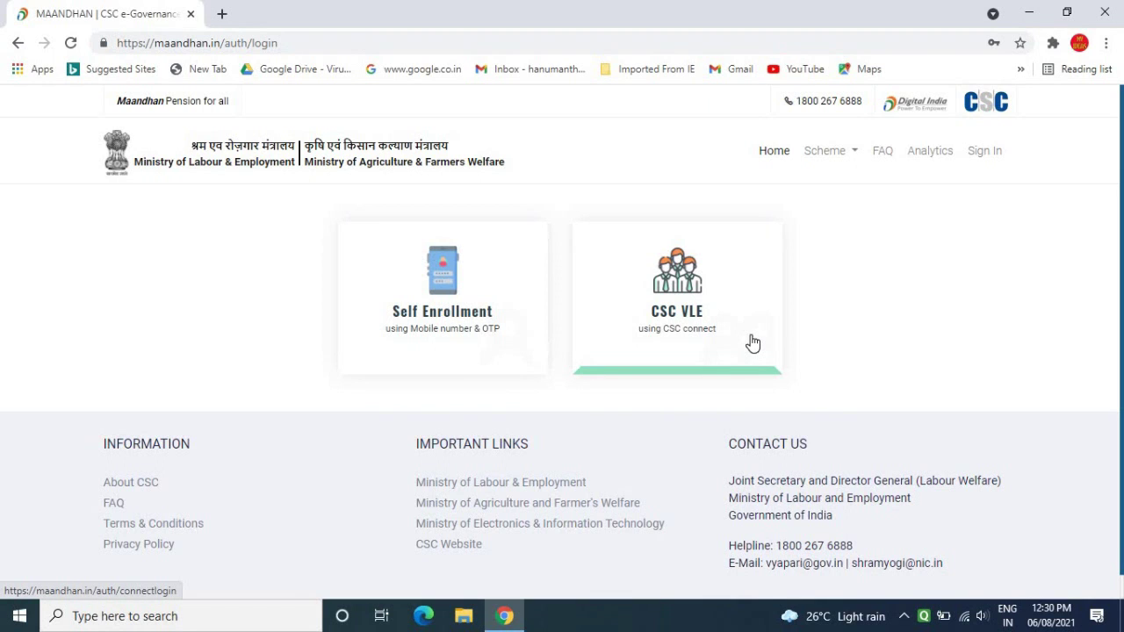
left_click(419, 317)
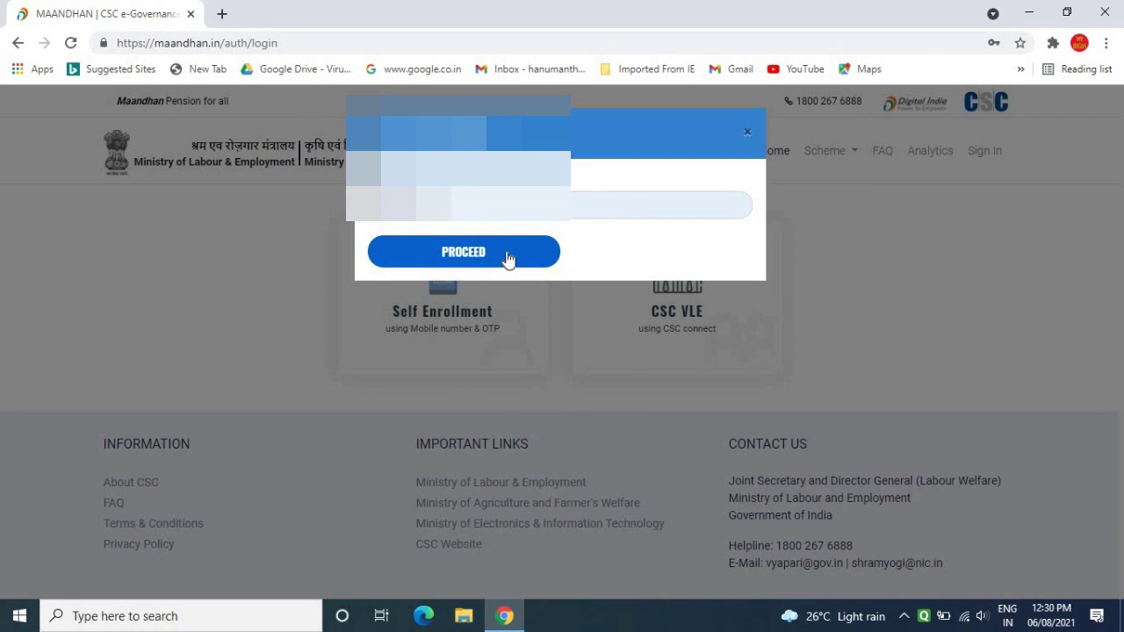
left_click(480, 255)
type("9t3o33")
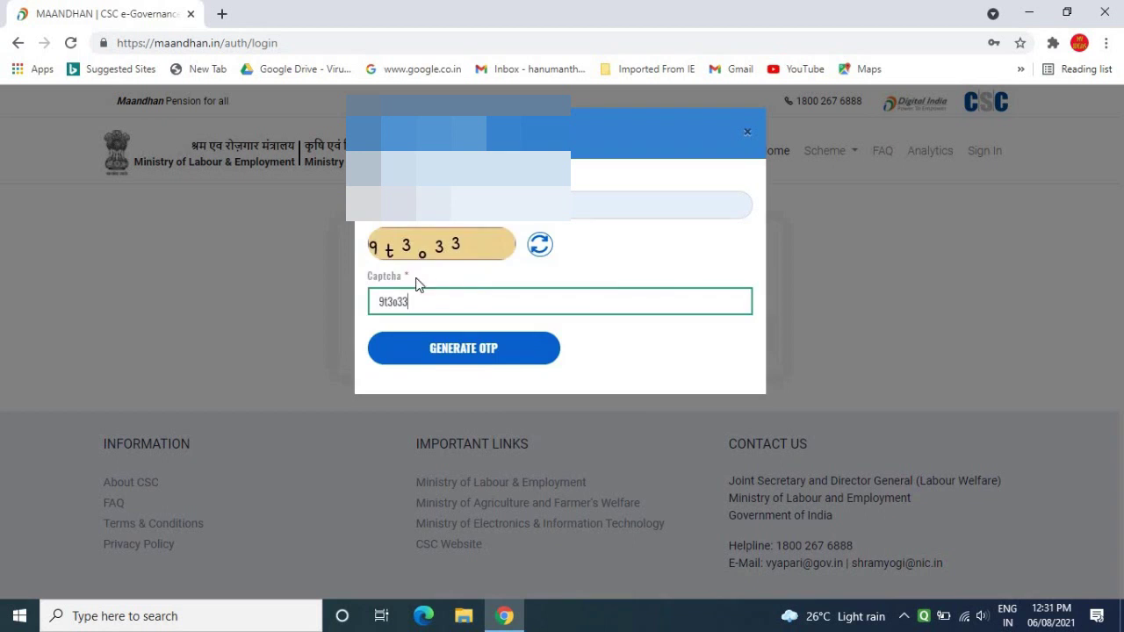
left_click(477, 359)
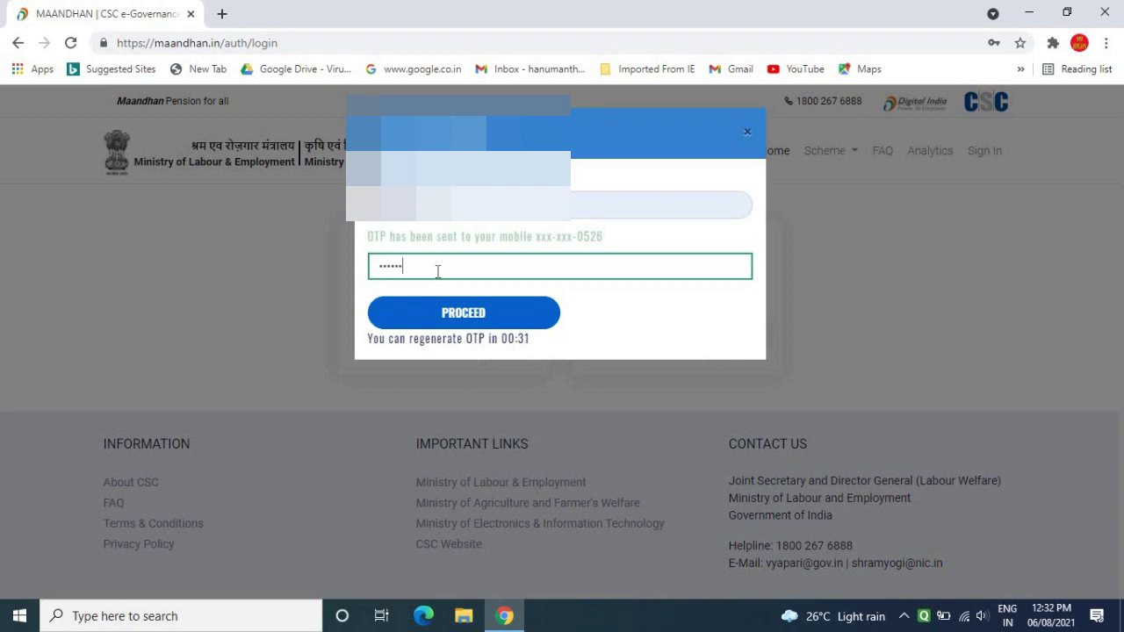
Sign in with the OTP and open the Pradhan Mantri Shram Yogi Maandhan enrollment form.
left_click(472, 313)
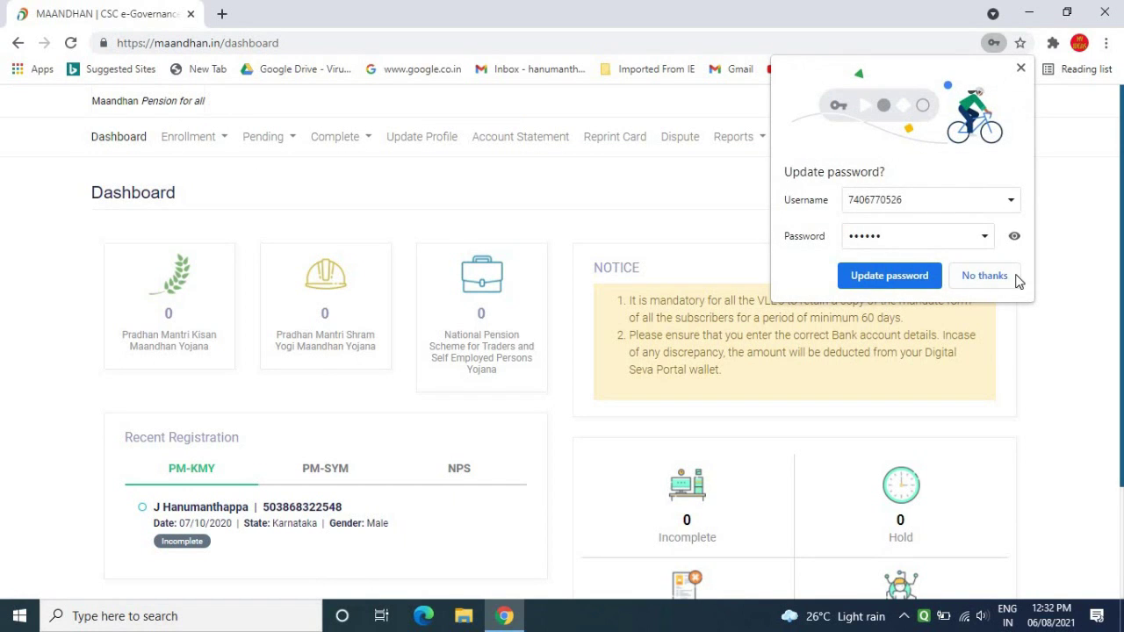
left_click(998, 279)
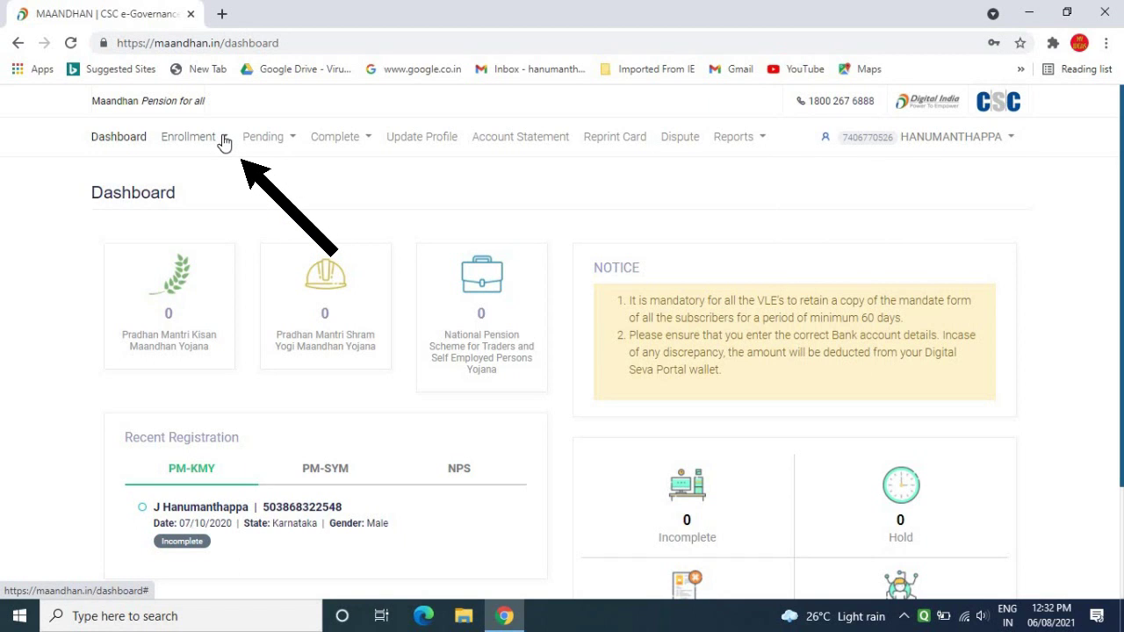
left_click(224, 143)
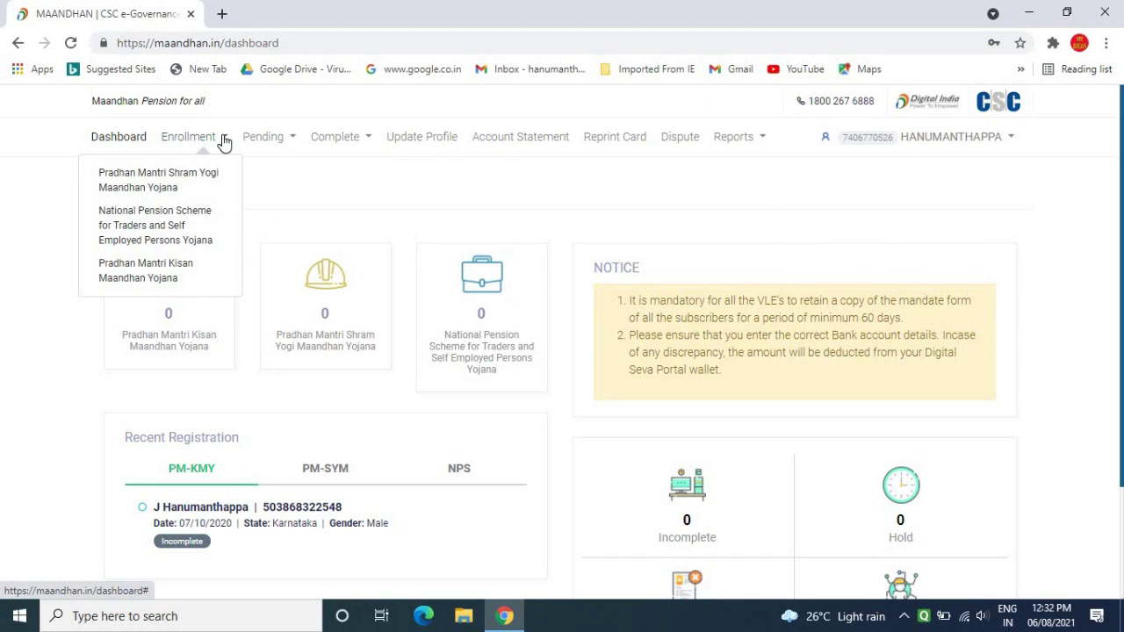
left_click(162, 188)
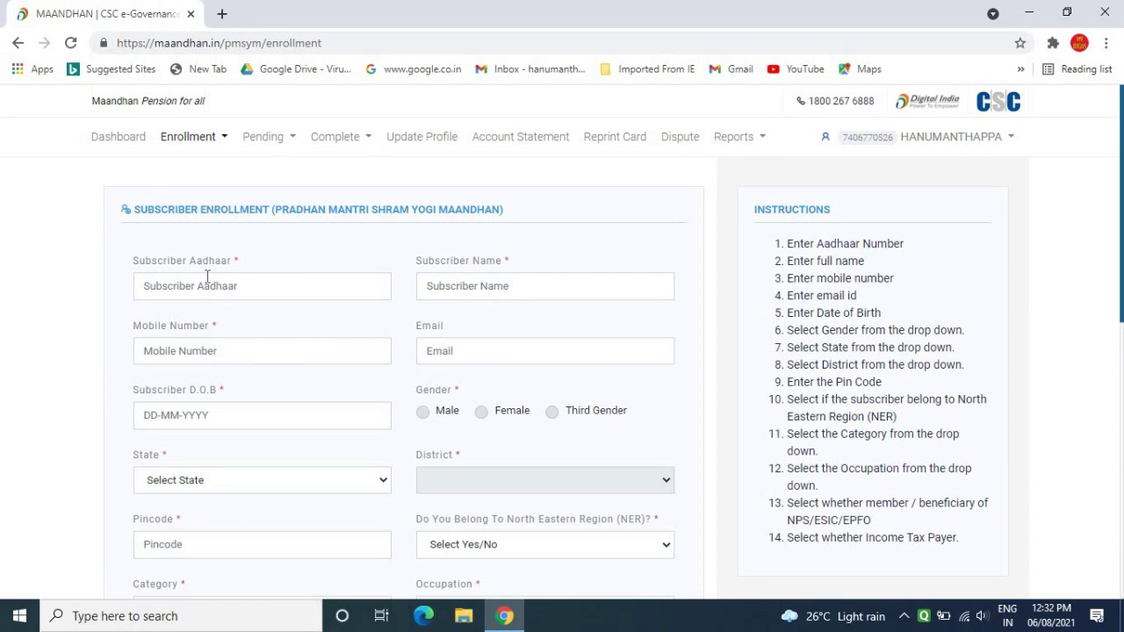
Fill in the subscriber's Aadhaar number, name, mobile, email and date of birth.
left_click(275, 283)
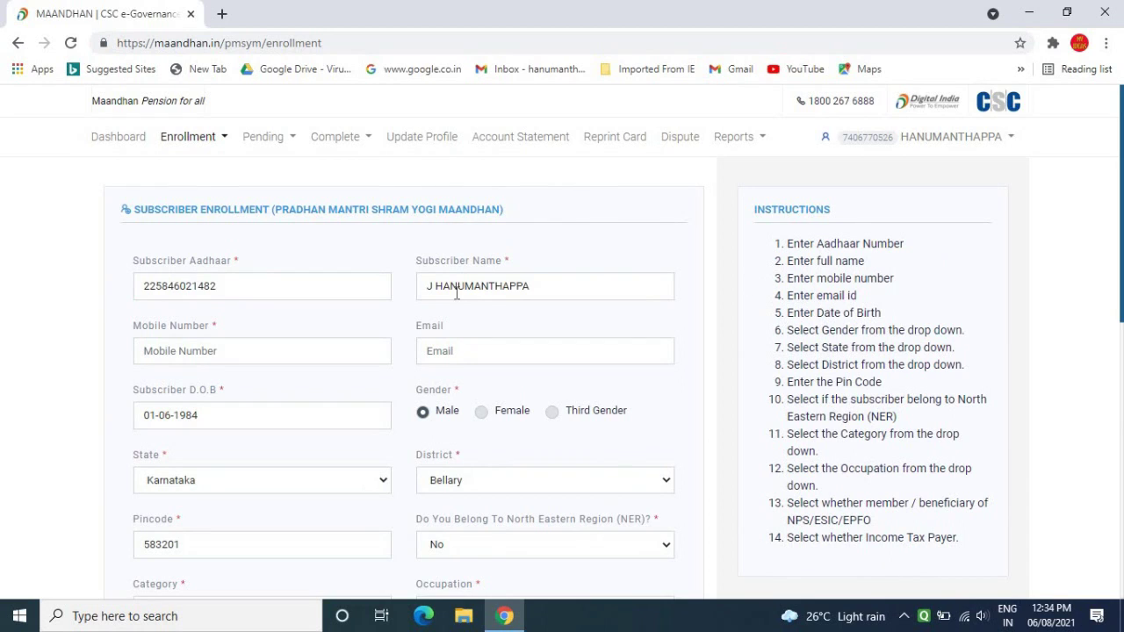
left_click(457, 293)
left_click(273, 288)
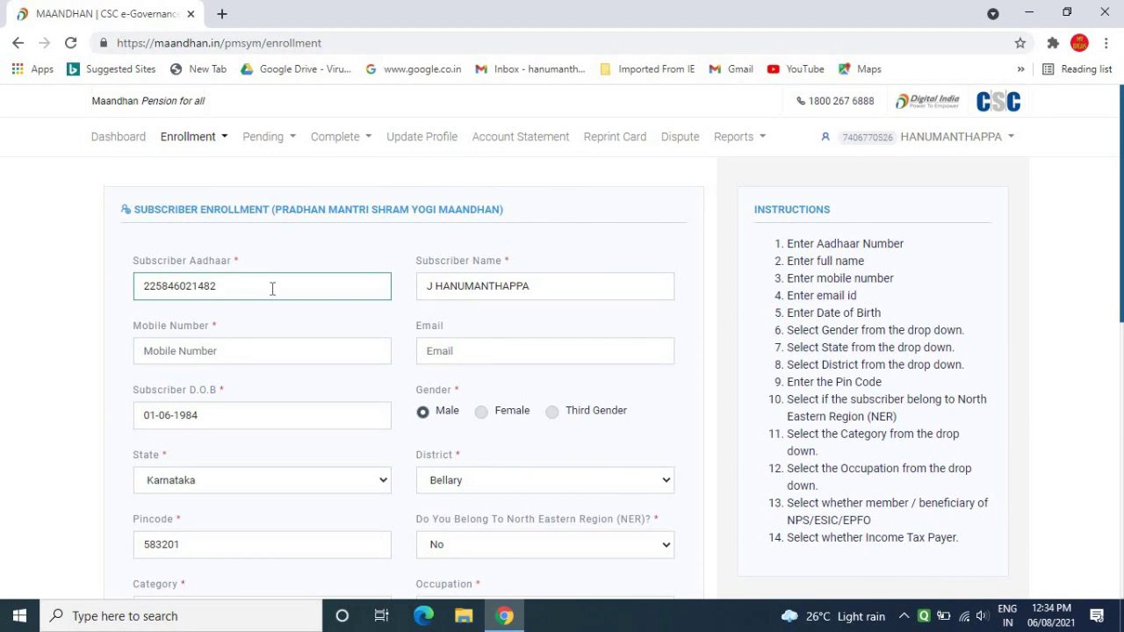
left_click(556, 286)
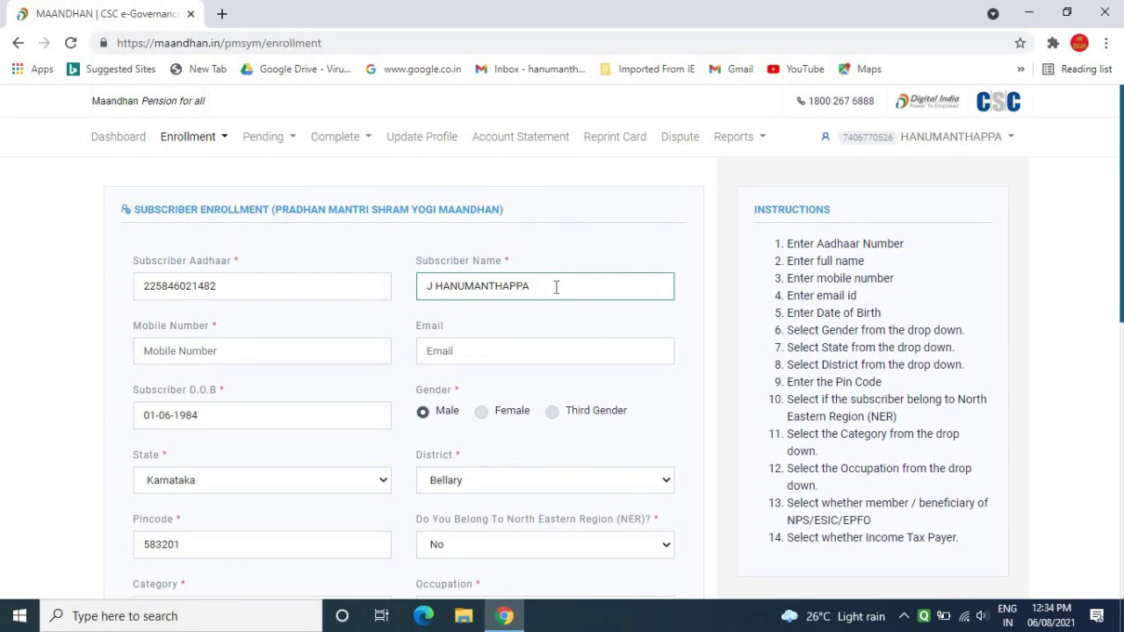
left_click(236, 343)
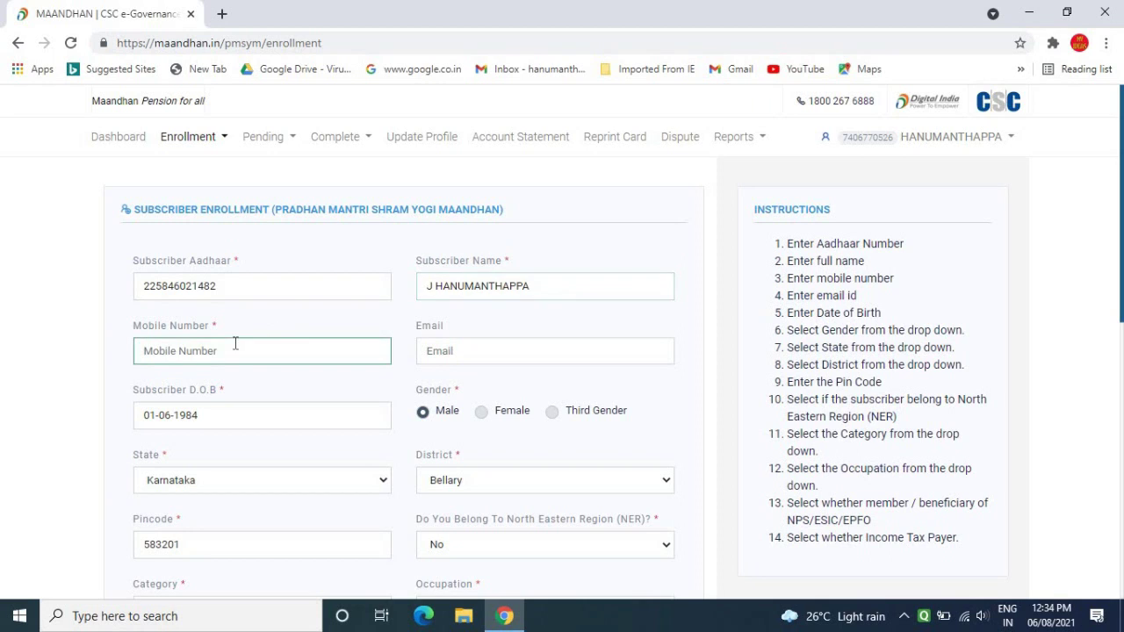
left_click(434, 362)
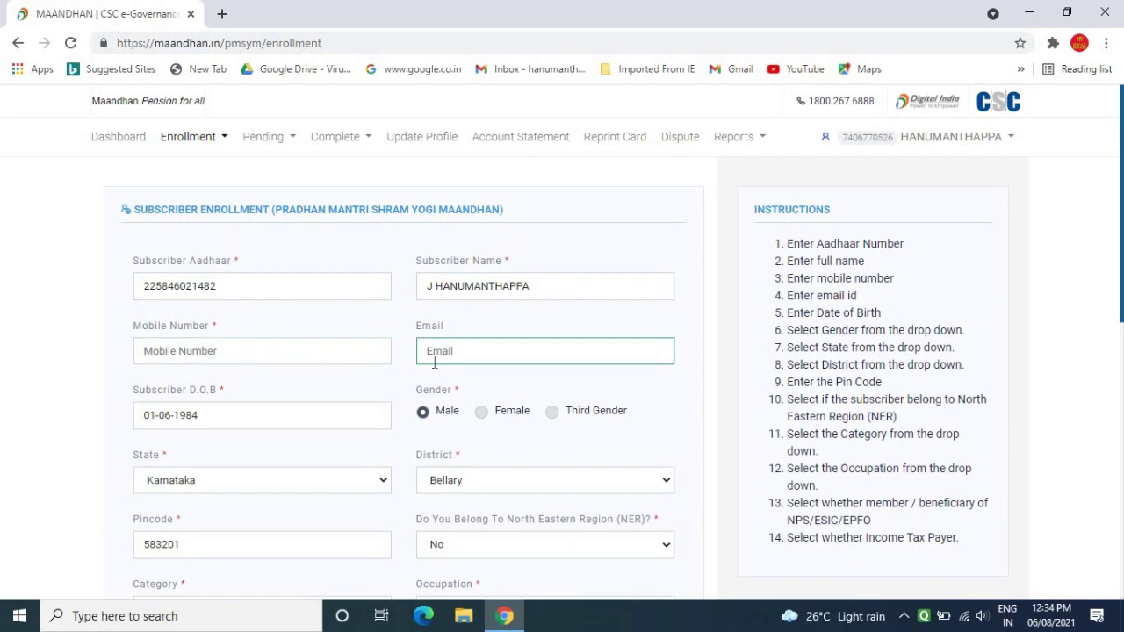
left_click(239, 345)
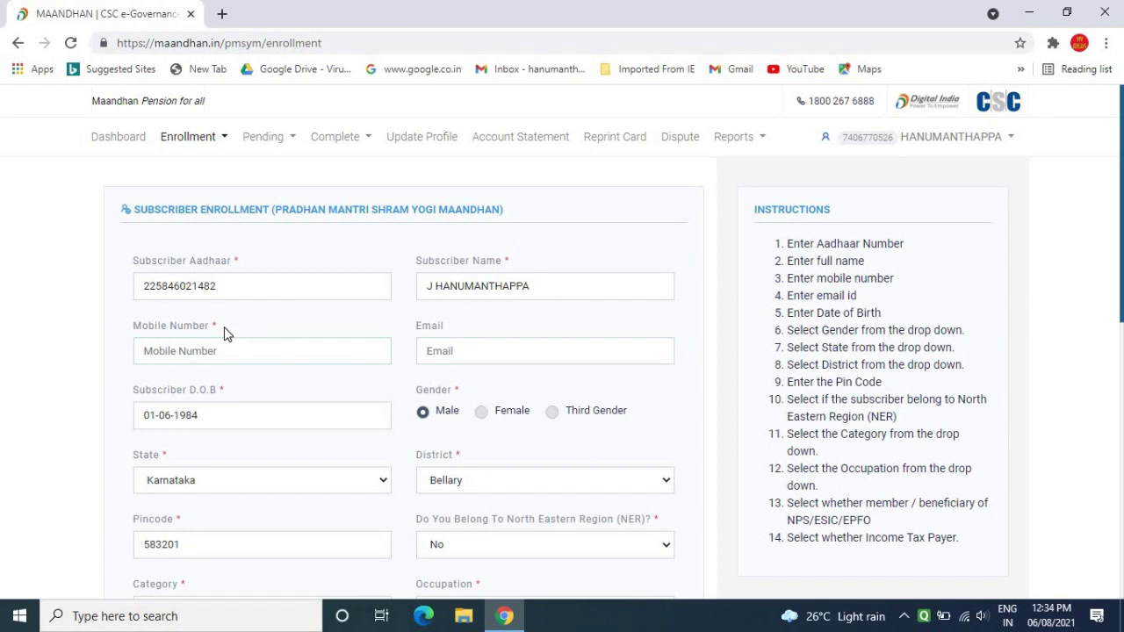
left_click(217, 422)
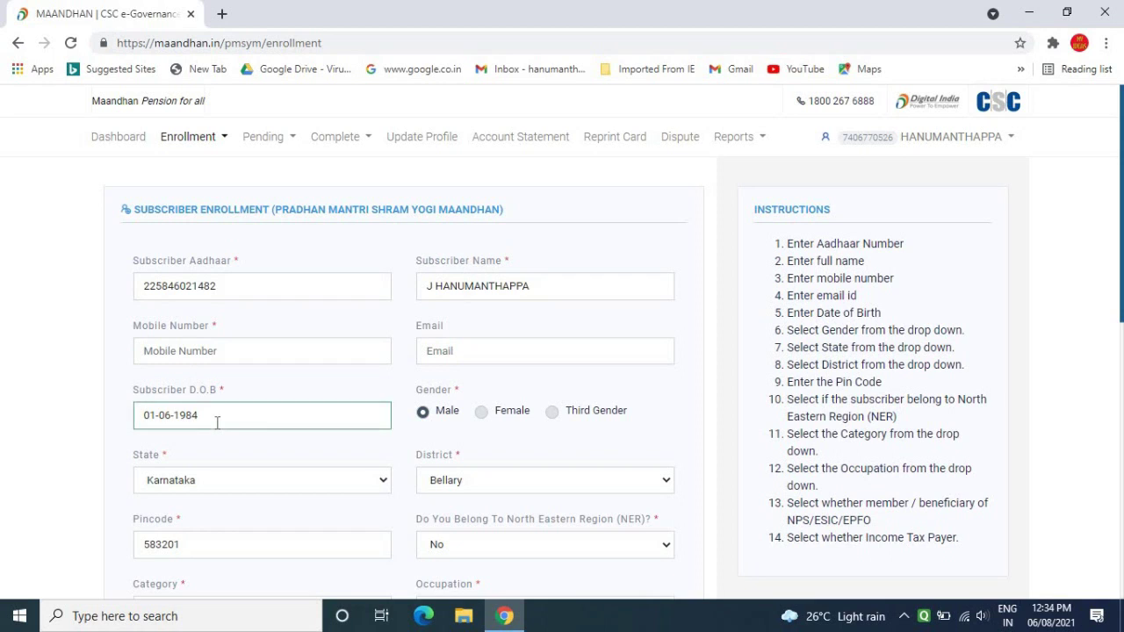
Set gender to Male, state to Karnataka and district to Bellary.
left_click(463, 421)
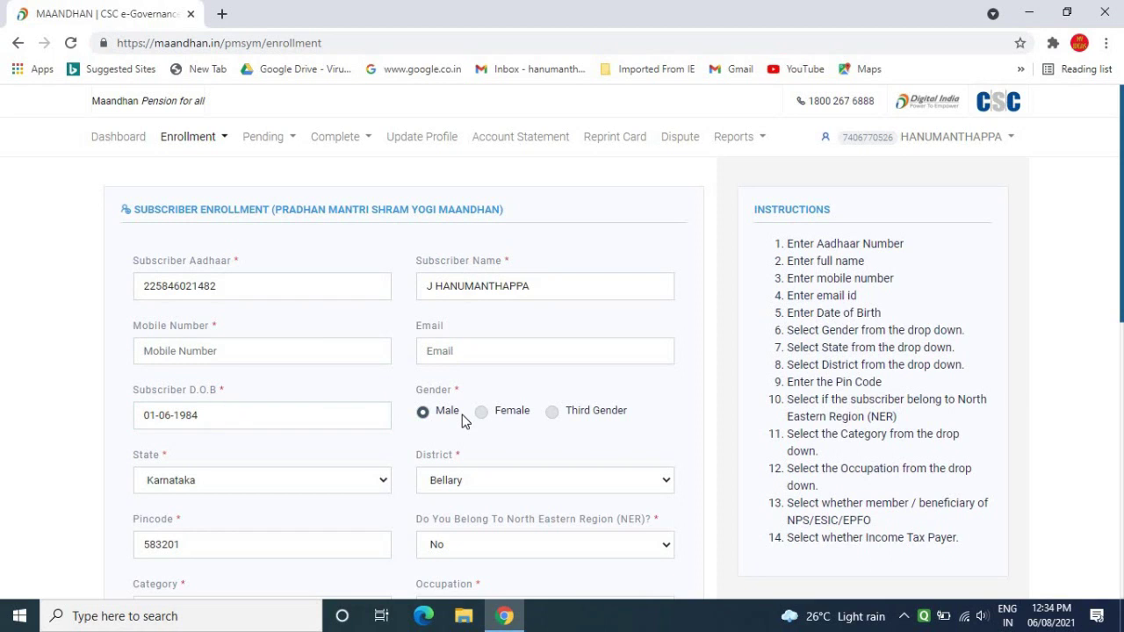
left_click(325, 485)
left_click(326, 485)
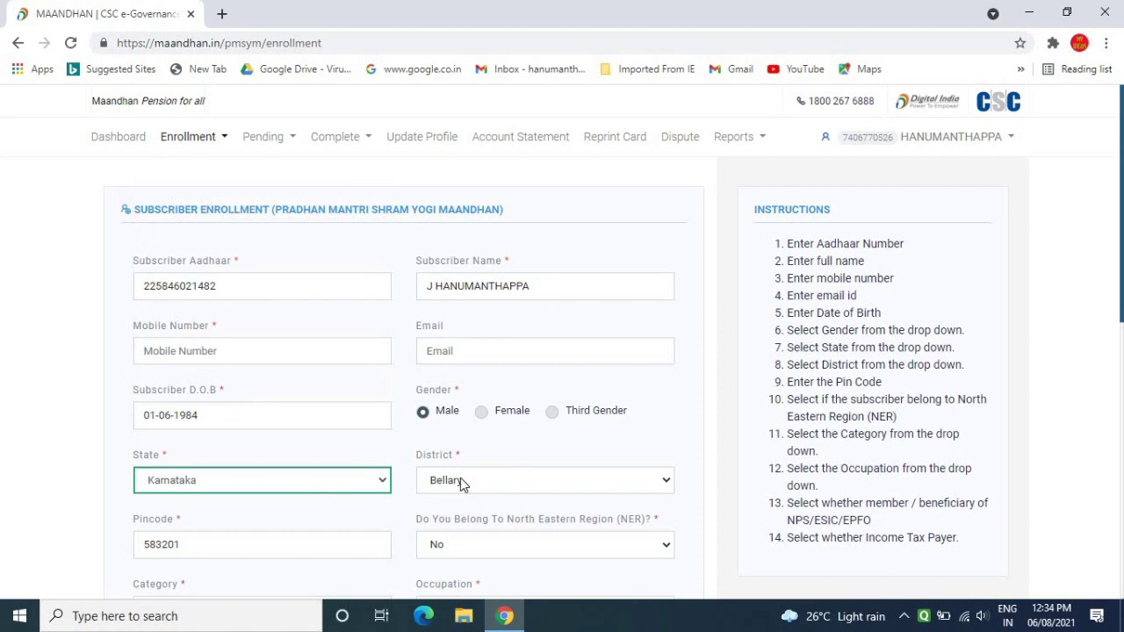
left_click(517, 474)
left_click(517, 475)
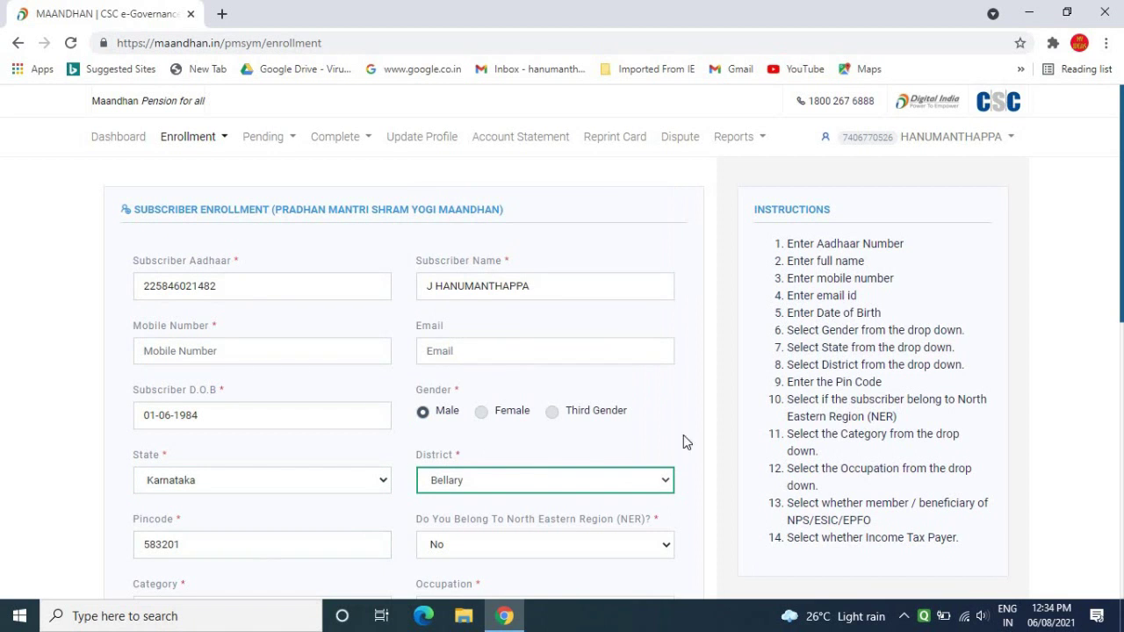
left_click_drag(1120, 286, 1117, 394)
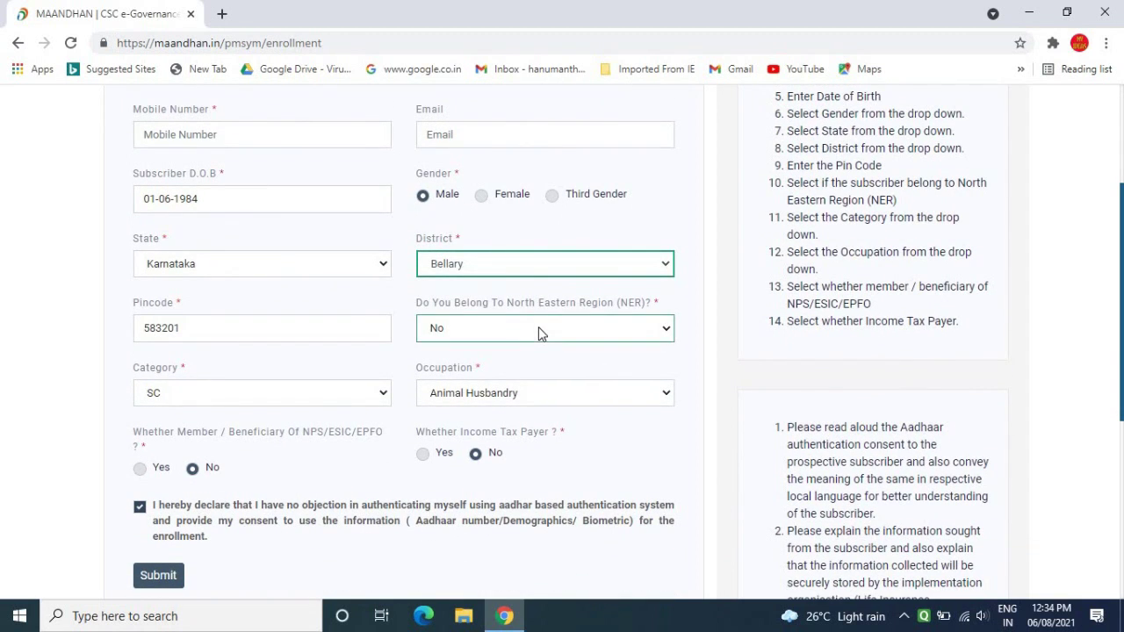
Keep category SC, choose Agarbatti making as occupation, and submit the form.
left_click(287, 392)
left_click(287, 392)
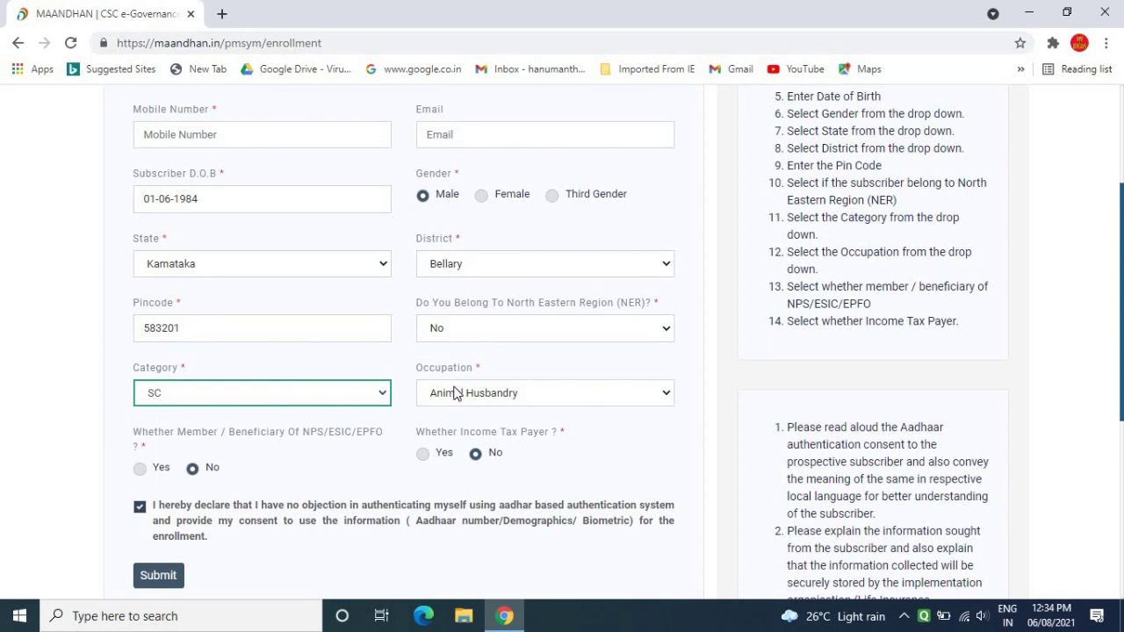
left_click(568, 403)
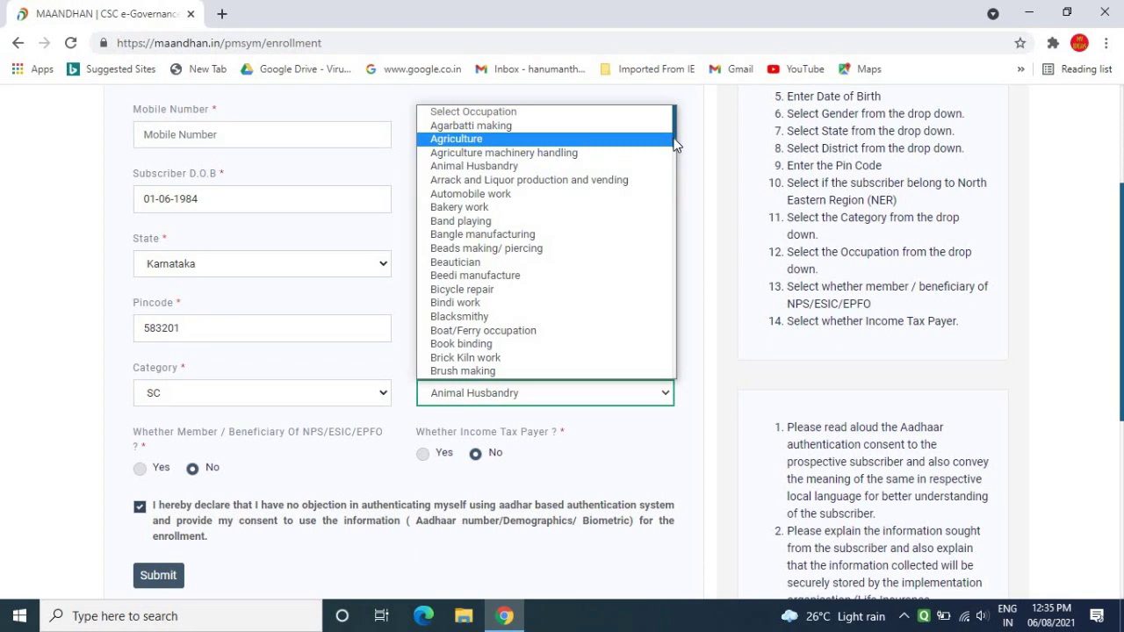
left_click_drag(674, 143, 673, 112)
left_click(474, 125)
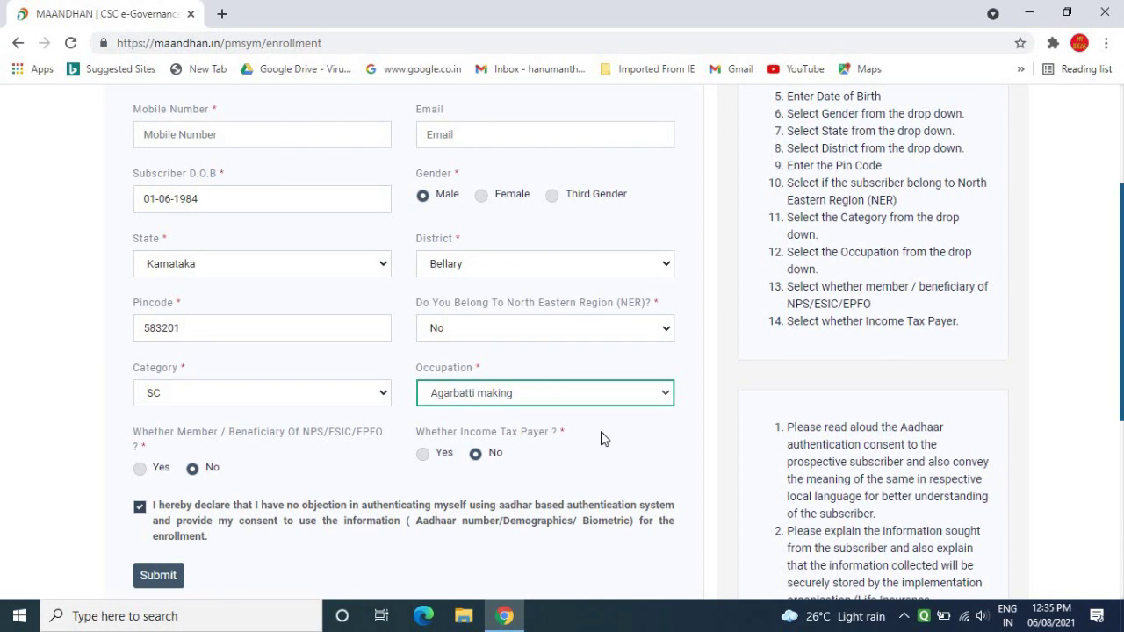
left_click(222, 134)
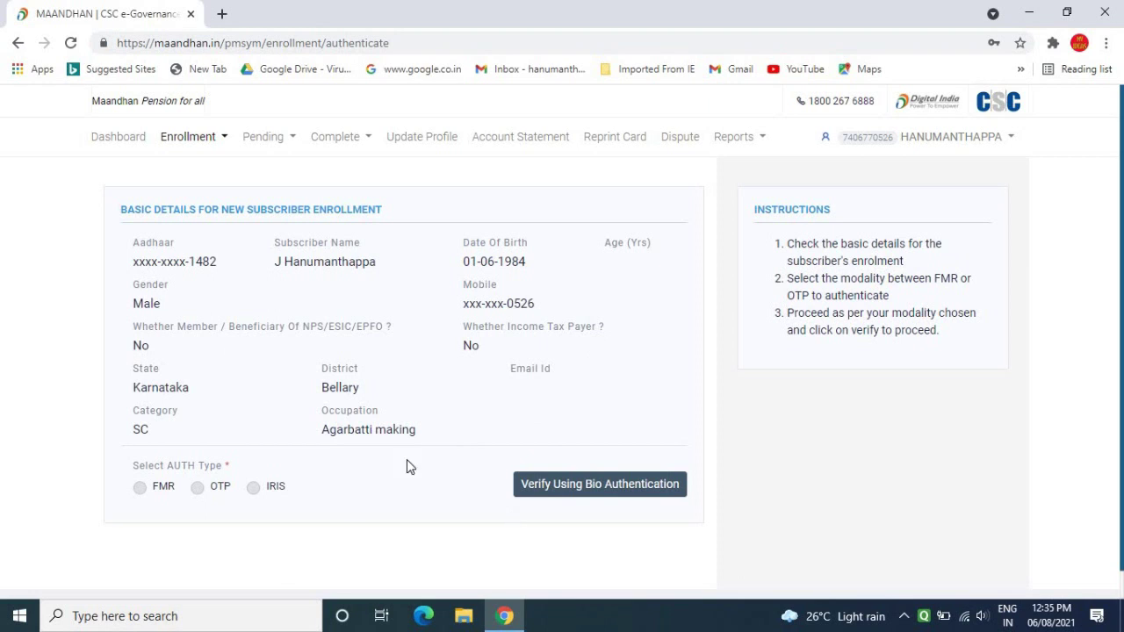
Select OTP as the AUTH type and launch the subscriber's identity verification.
left_click(197, 488)
left_click(647, 488)
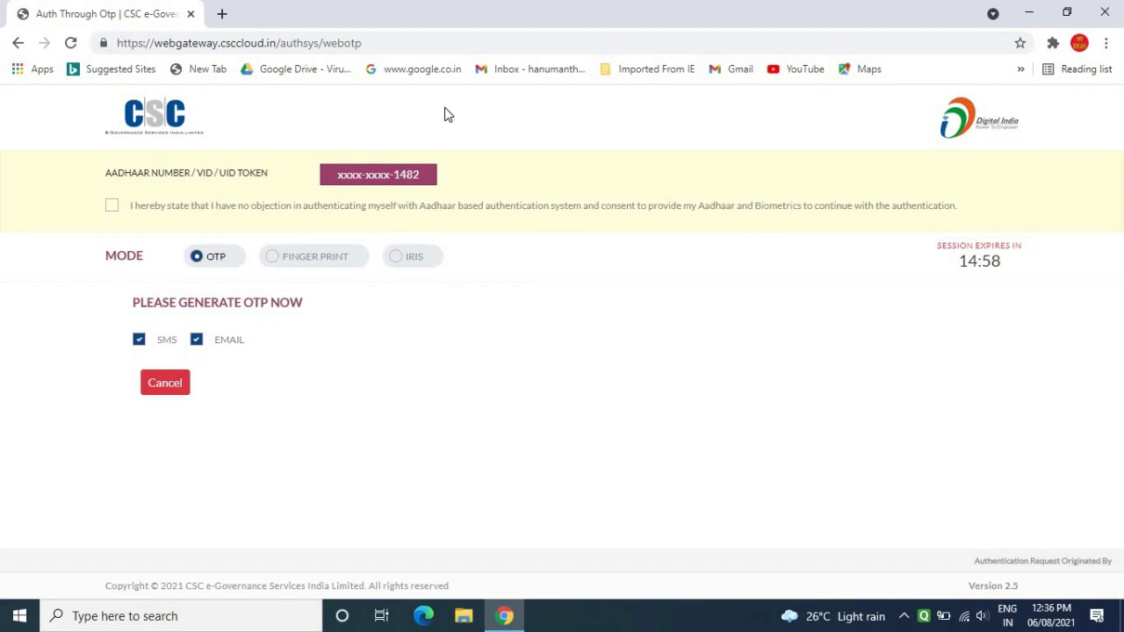
Give Aadhaar consent and validate the received OTP on the CSC gateway.
left_click(112, 209)
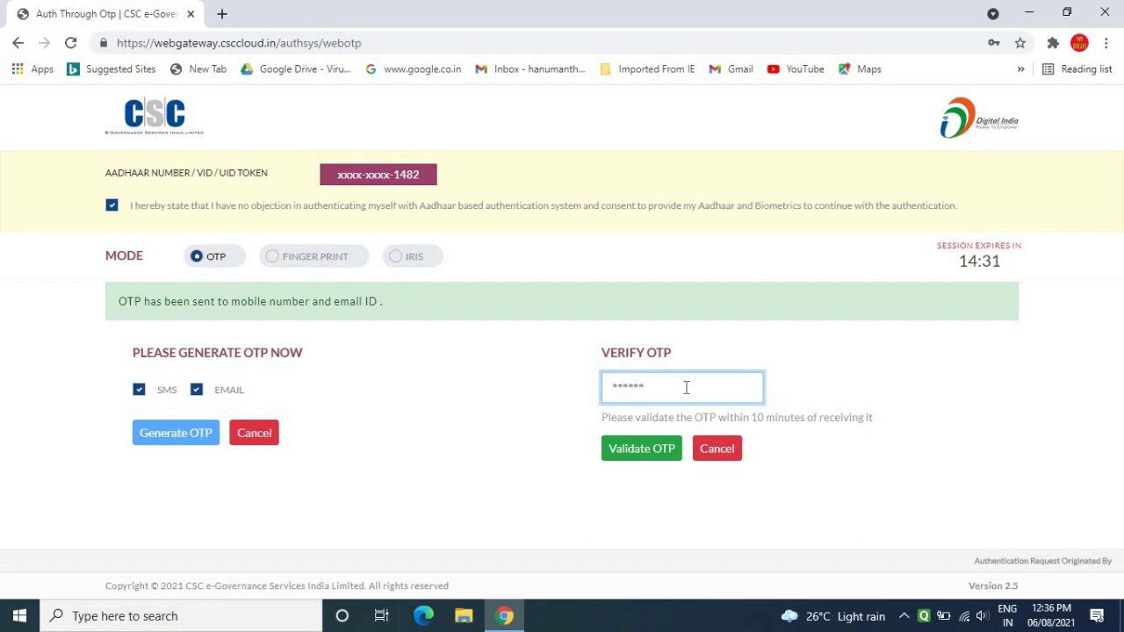
left_click(659, 452)
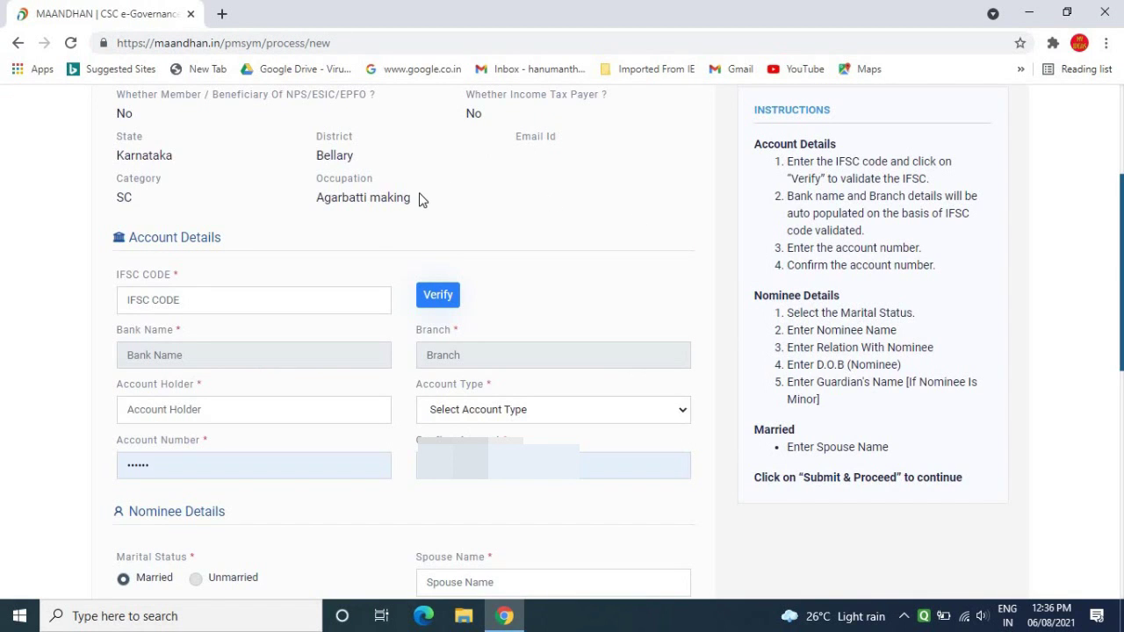
Paste IFSC SBIN0000763 and verify it to fill State Bank of India, Hospet branch.
left_click(159, 307)
left_click(223, 253)
left_click(202, 301)
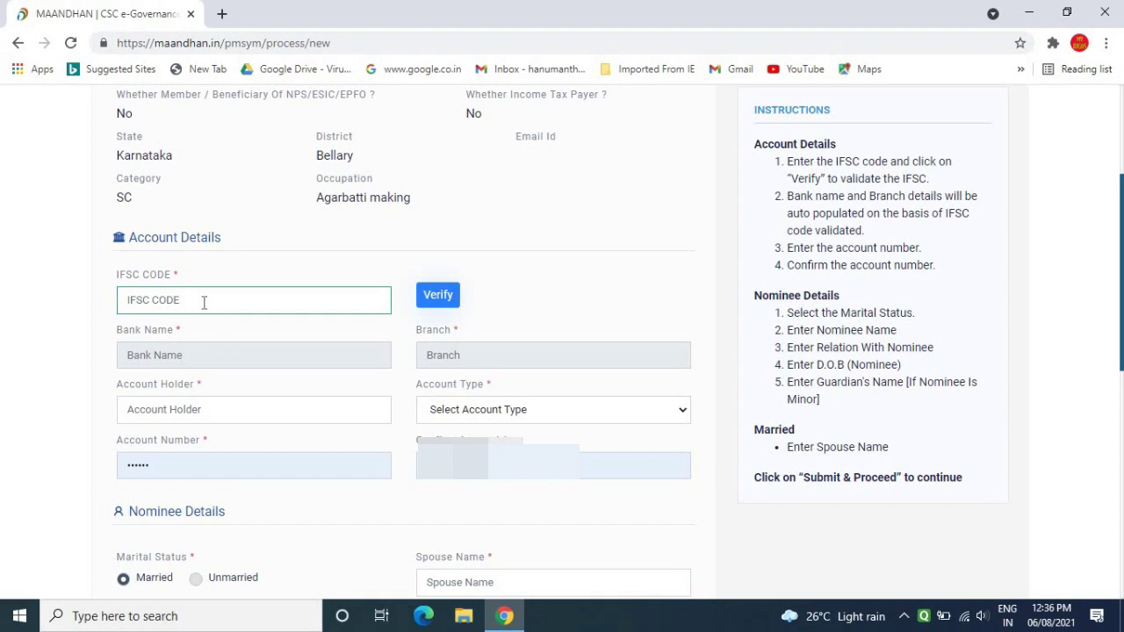
type("SBIN0000763")
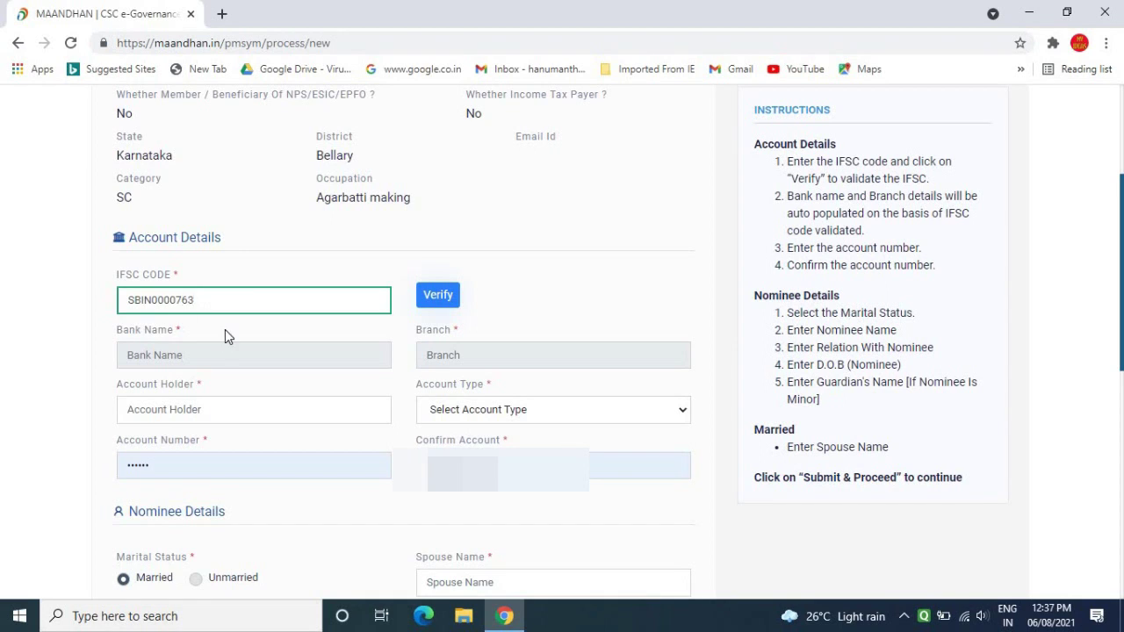
left_click(450, 296)
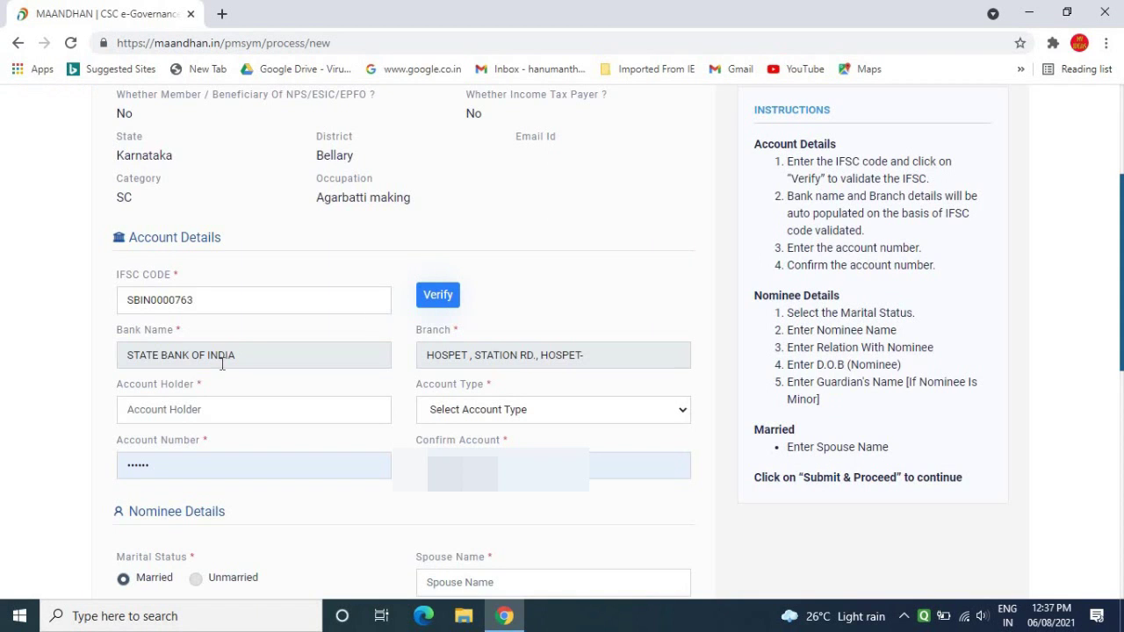
left_click(220, 359)
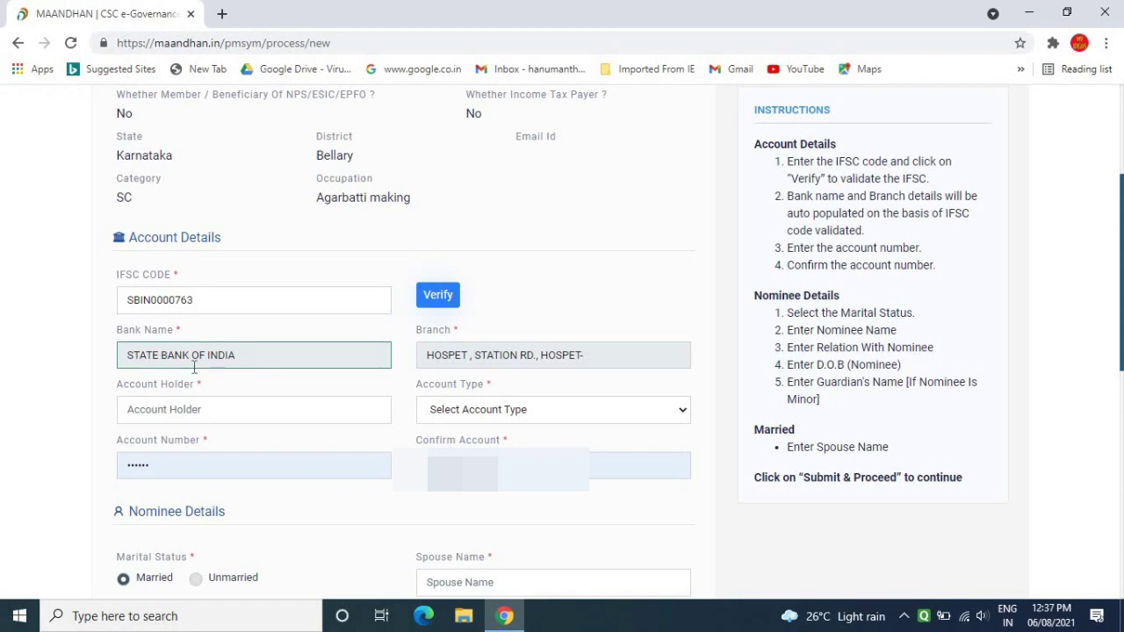
left_click(461, 360)
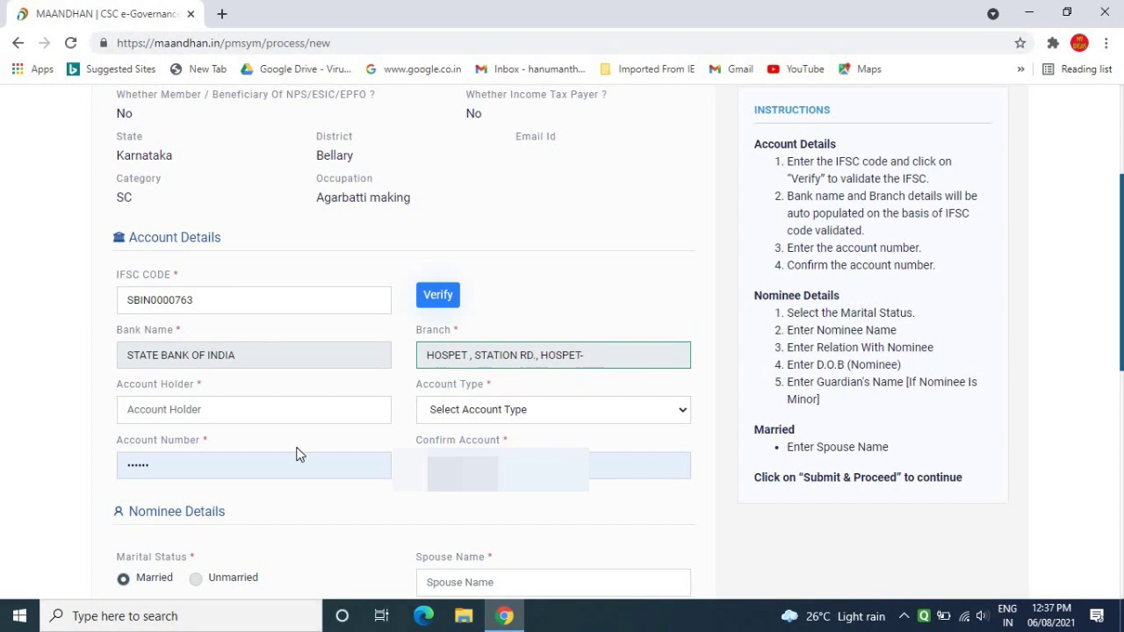
Set the account type to Saving and fill the account number and its confirmation.
left_click(196, 409)
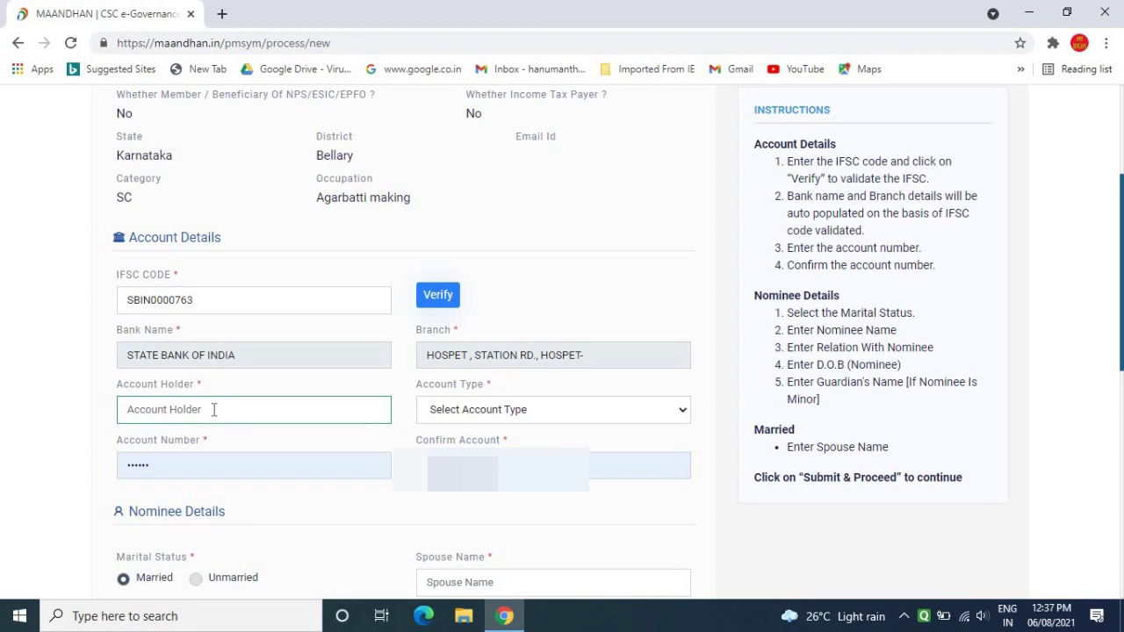
left_click(518, 413)
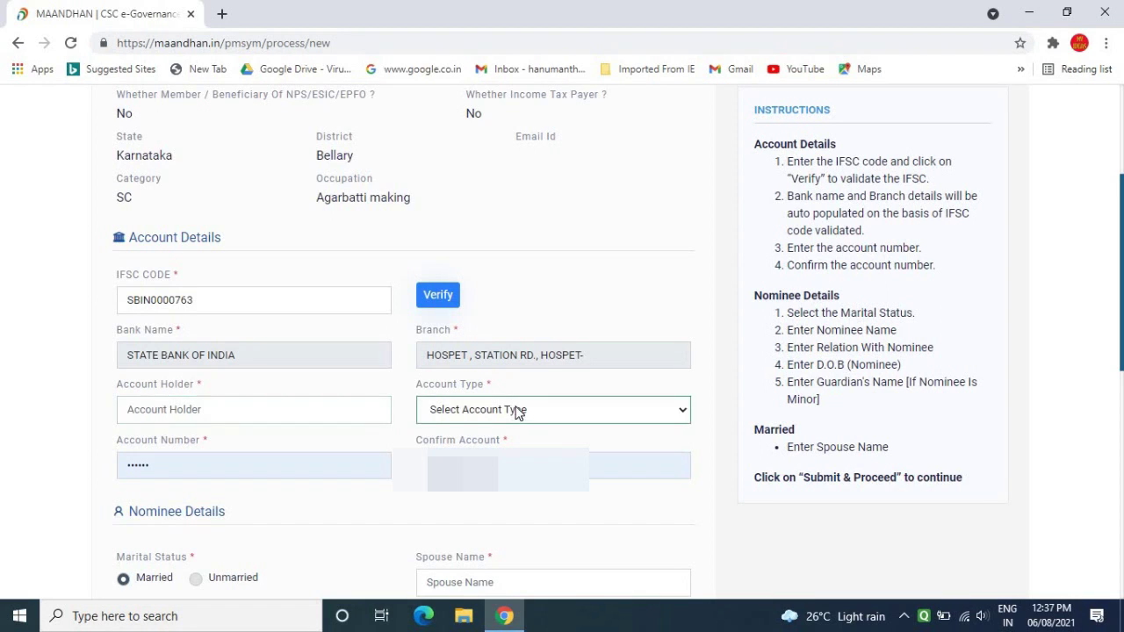
left_click(518, 413)
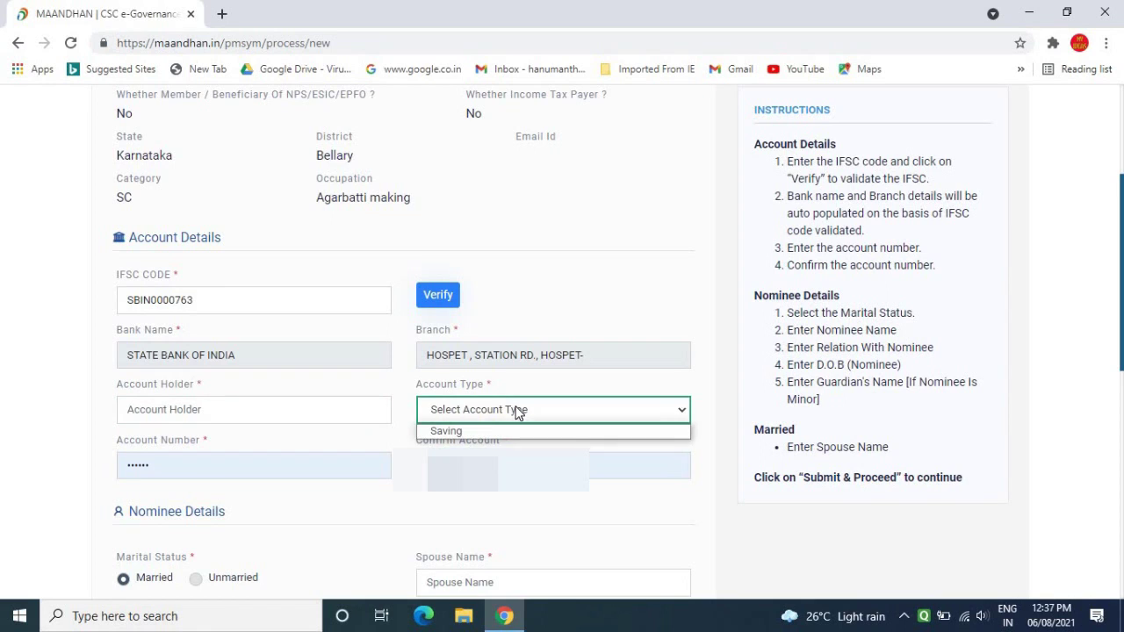
left_click(471, 431)
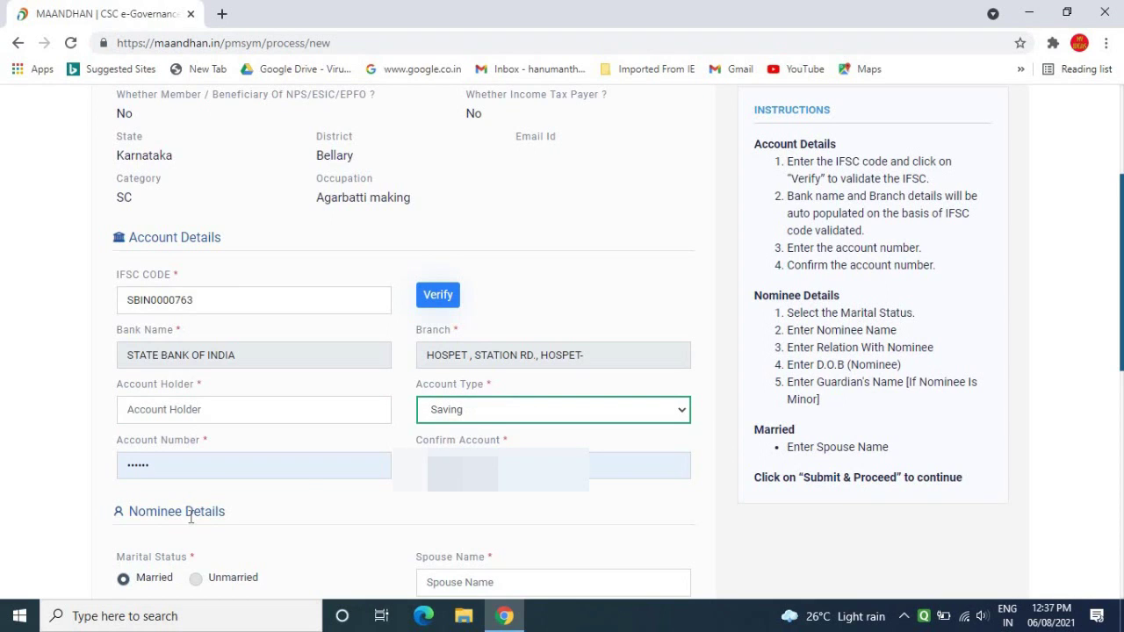
left_click(200, 470)
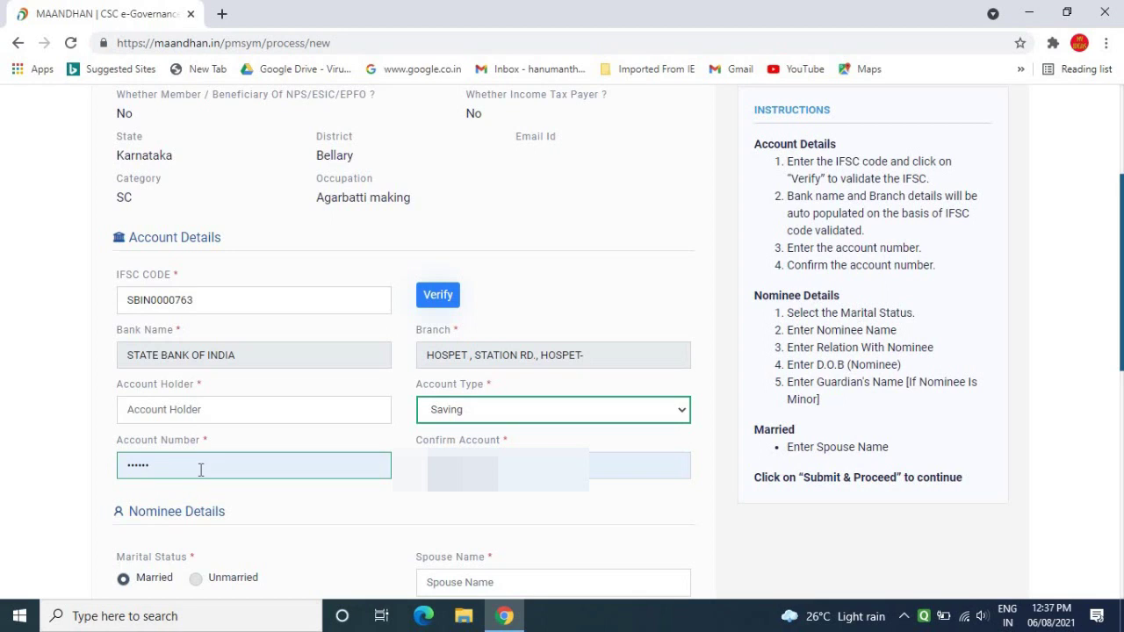
left_click(526, 492)
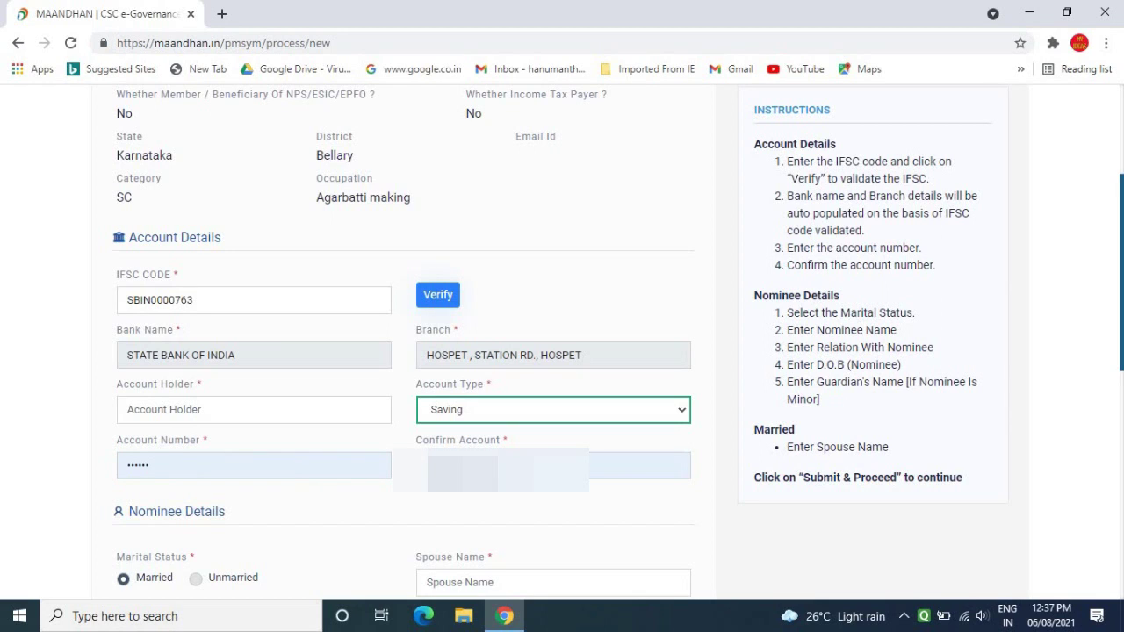
left_click(527, 474)
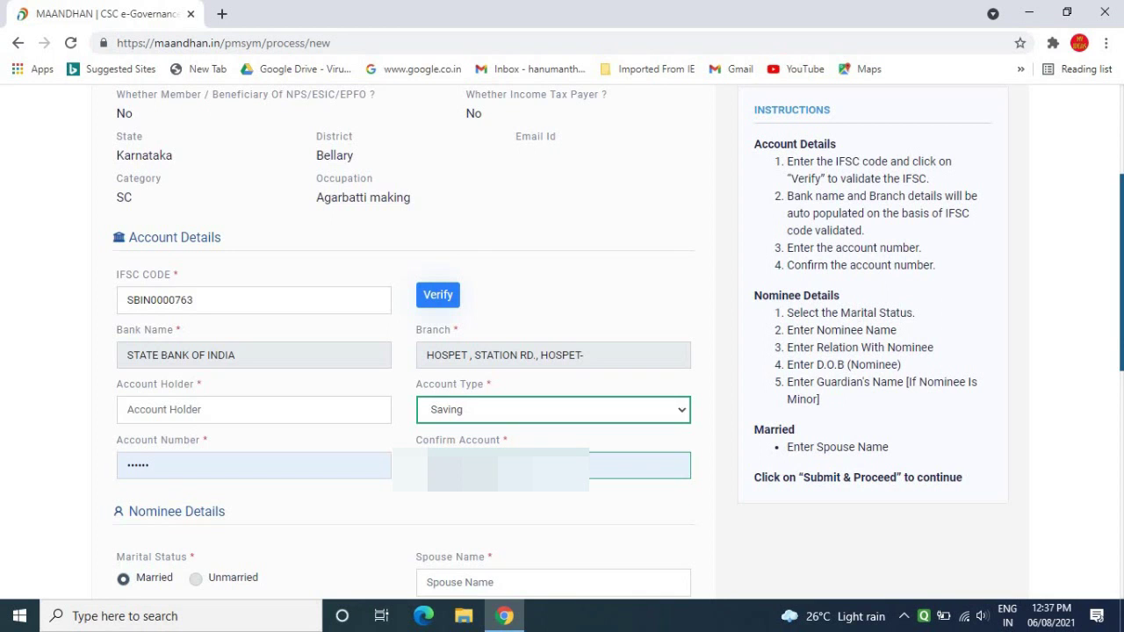
scroll(768, 405, "down", 5)
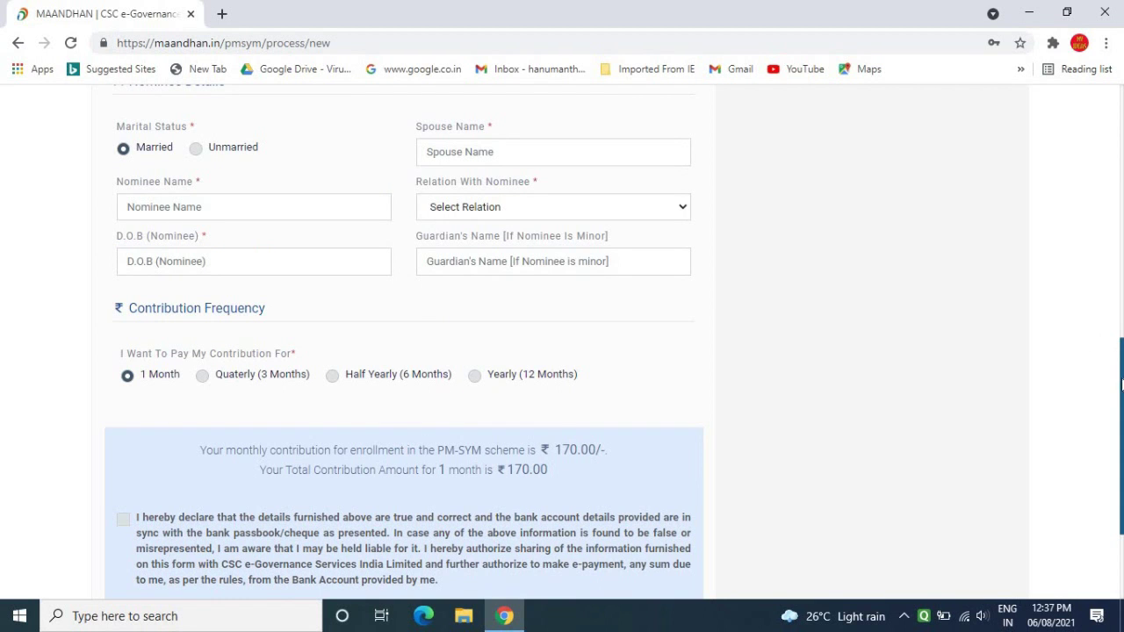
Fill Nominee Details: spouse name, nominee name, relation, date of birth and guardian's name.
left_click_drag(1121, 382, 1121, 379)
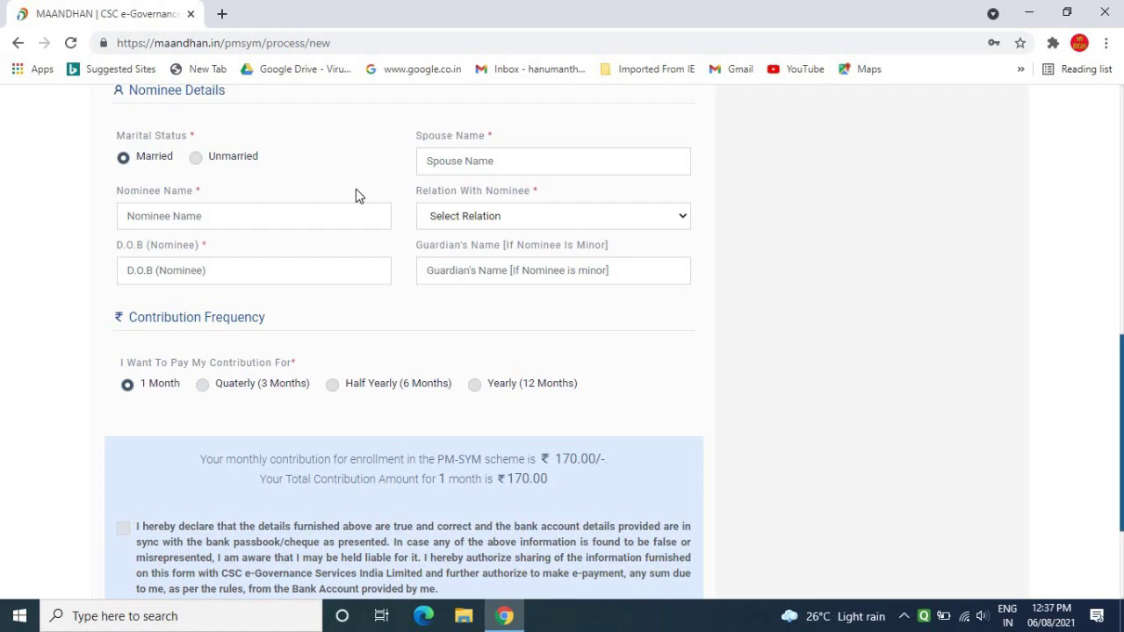
left_click(539, 164)
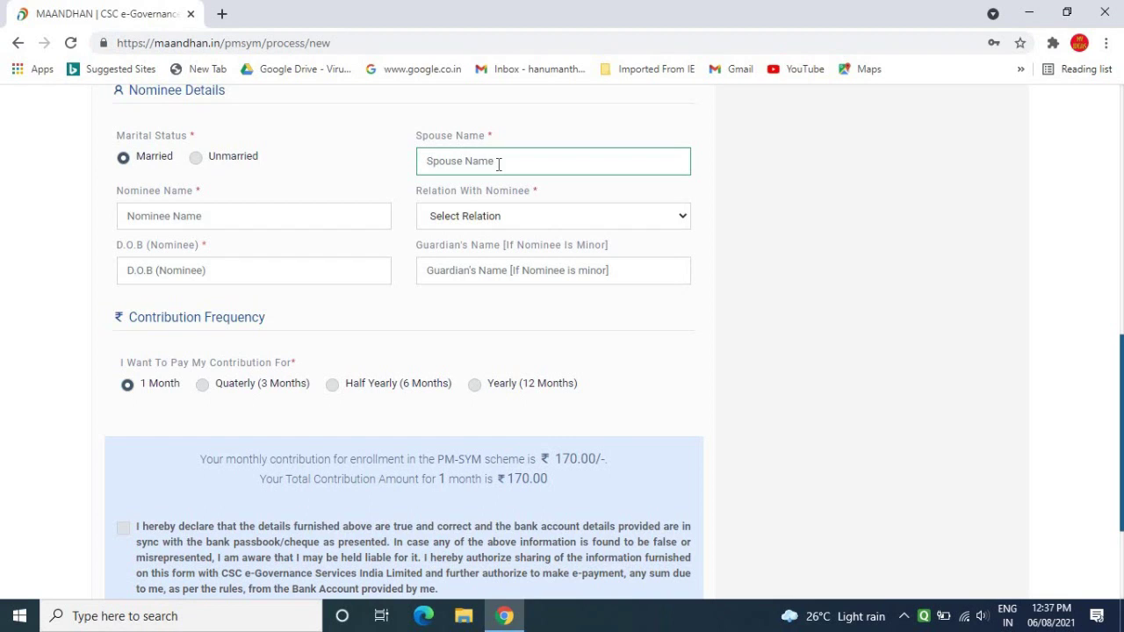
left_click(234, 219)
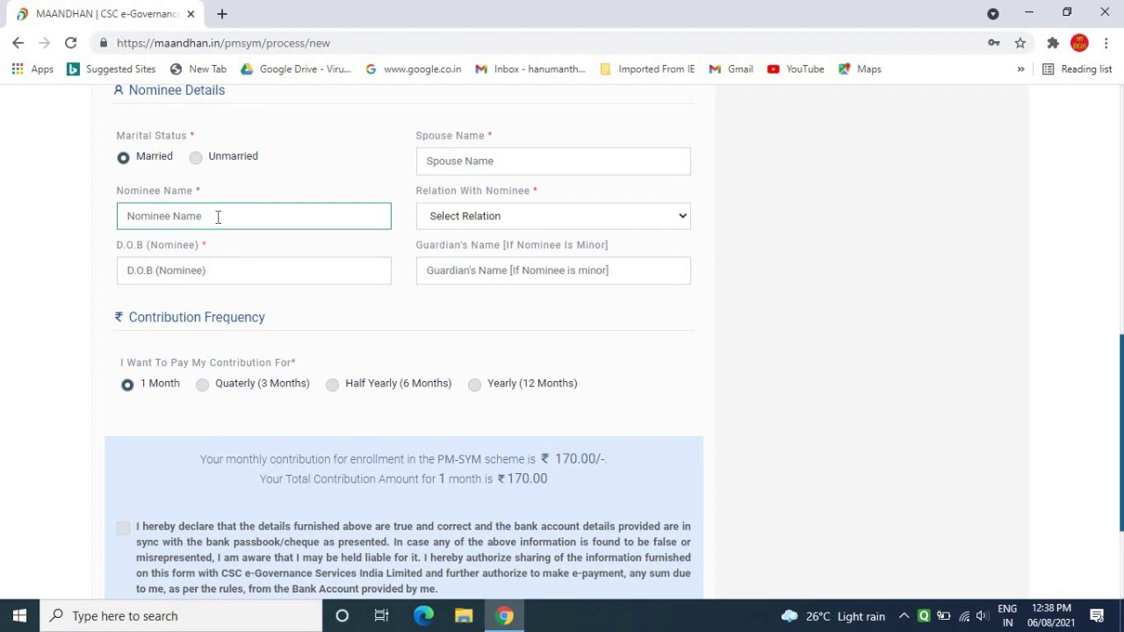
left_click(489, 216)
left_click(488, 216)
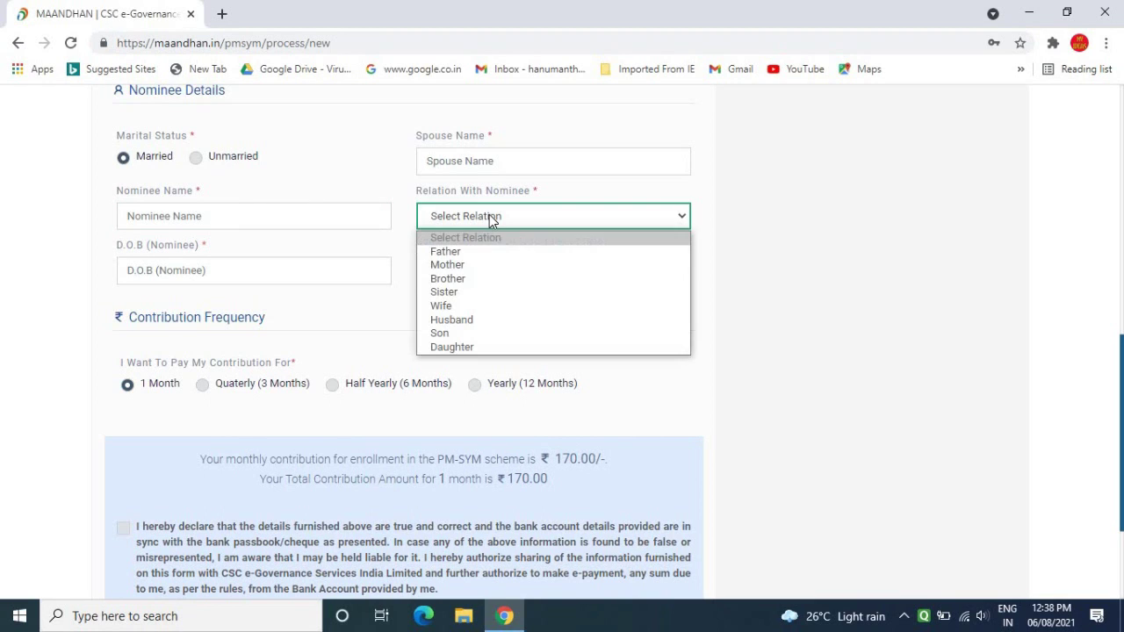
left_click(382, 172)
left_click(203, 274)
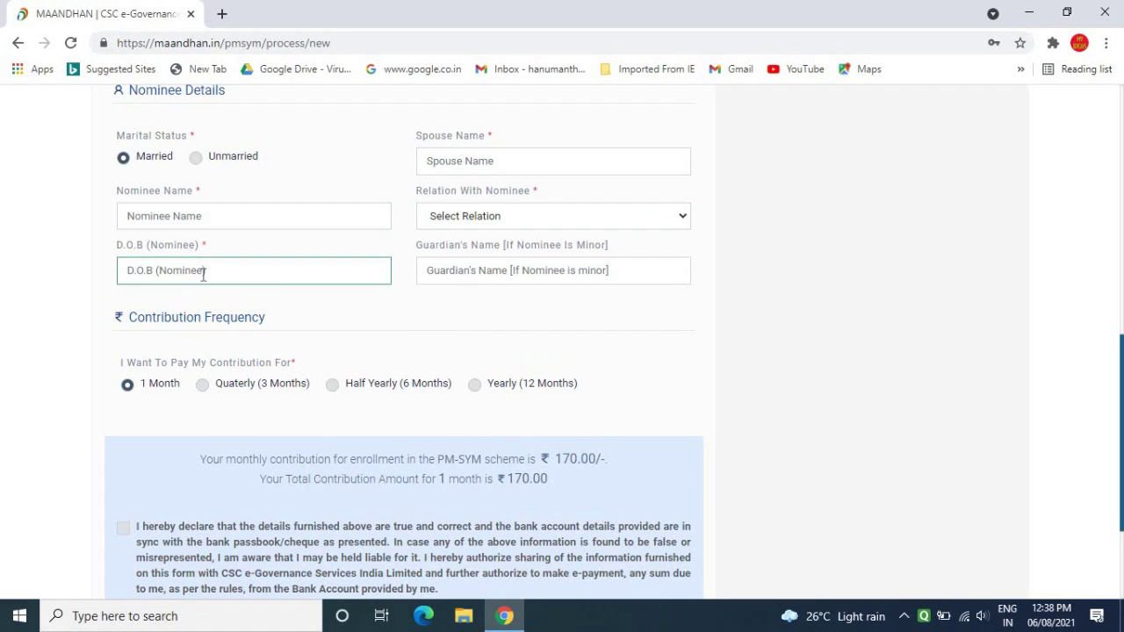
left_click(459, 261)
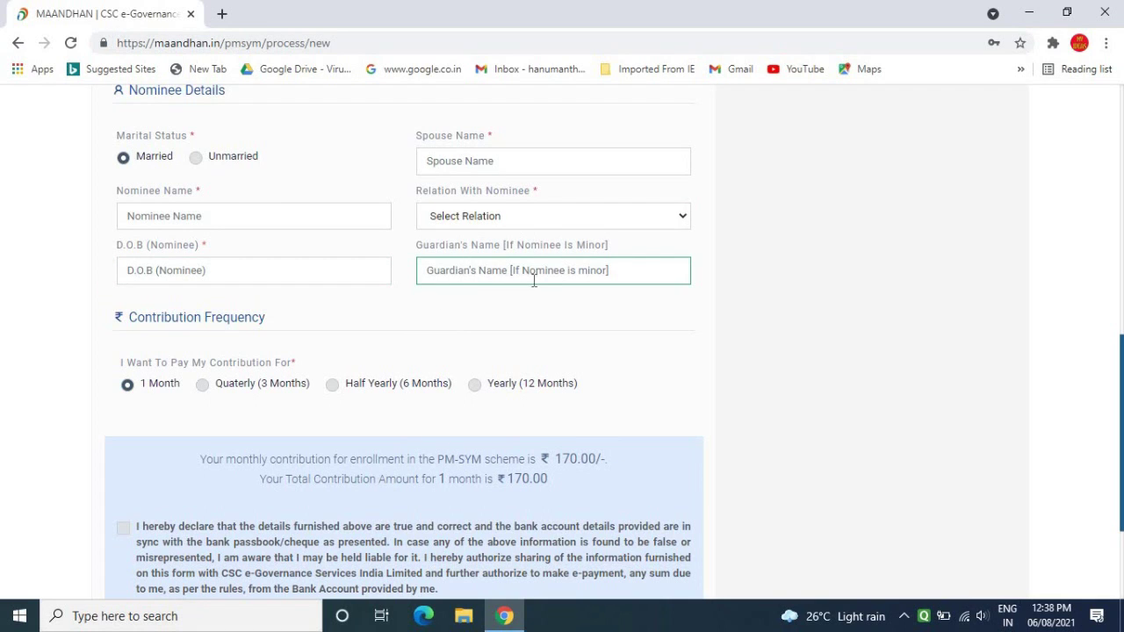
left_click(131, 325)
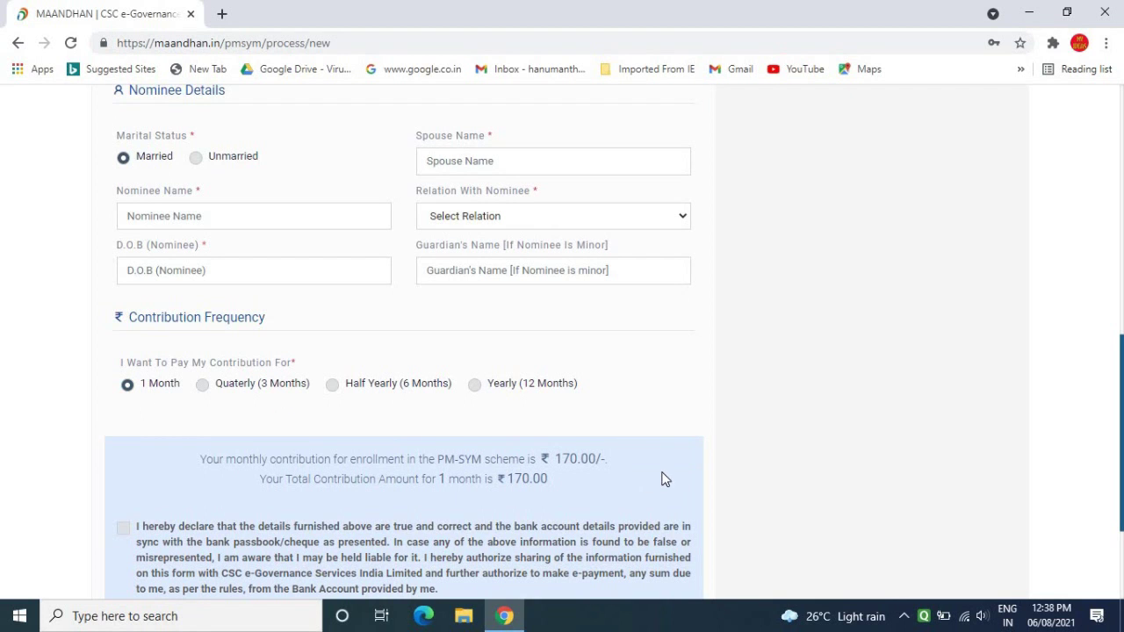
left_click_drag(1120, 498, 1120, 564)
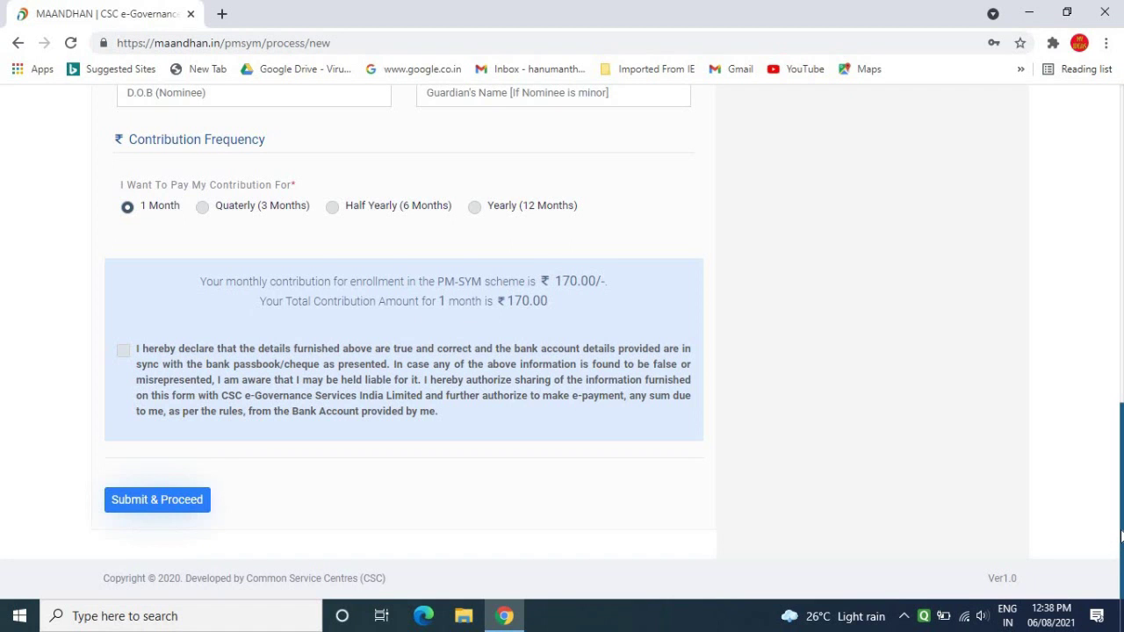
left_click_drag(1121, 538, 1120, 461)
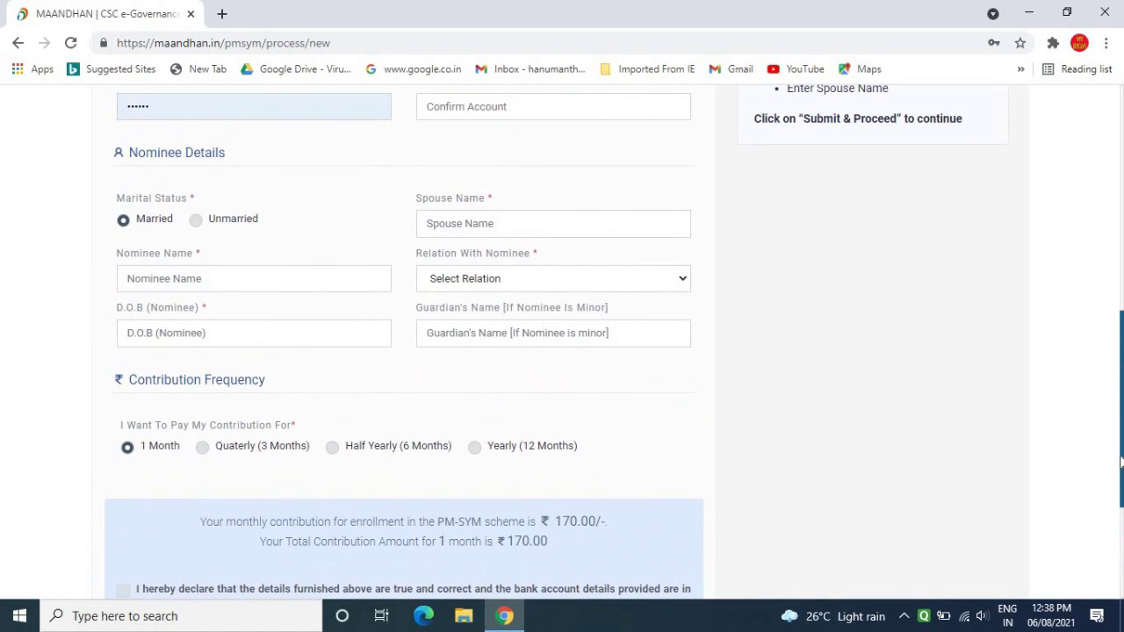